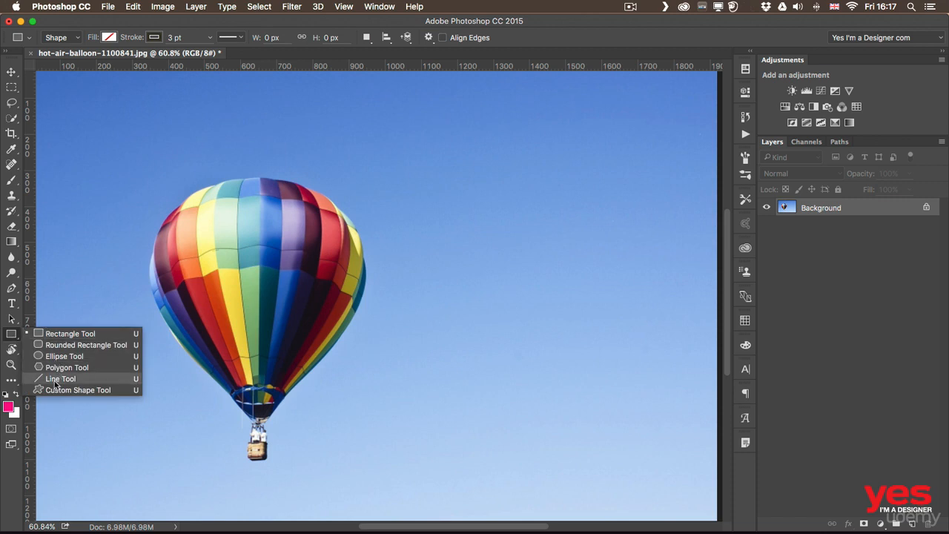
Step: Draw a solid pink square to the right of the balloon with the Rectangle Tool in Pixels mode
left_click(59, 335)
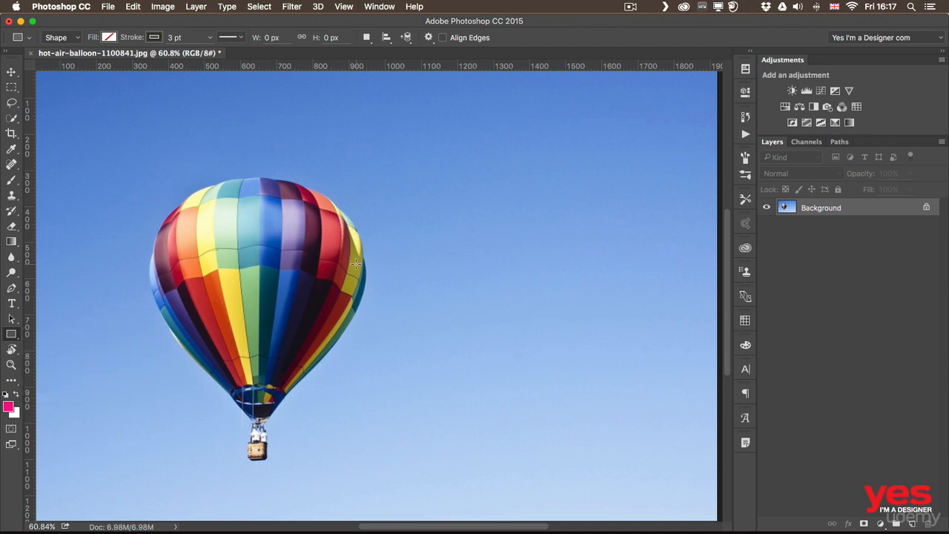
left_click(78, 41)
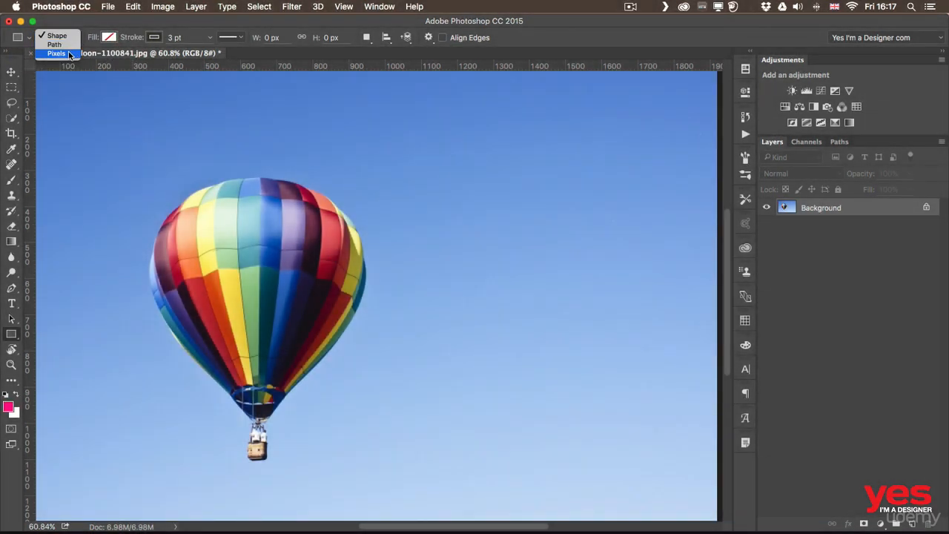
left_click(70, 55)
left_click_drag(397, 183, 488, 279)
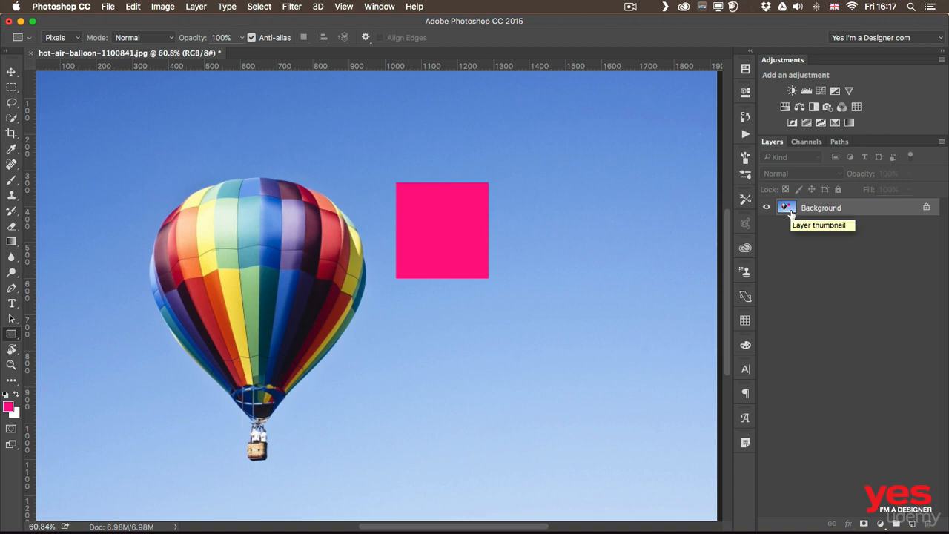
Step: Enlarge the layer thumbnails and undo the pink square drawn on the Background layer
right_click(788, 236)
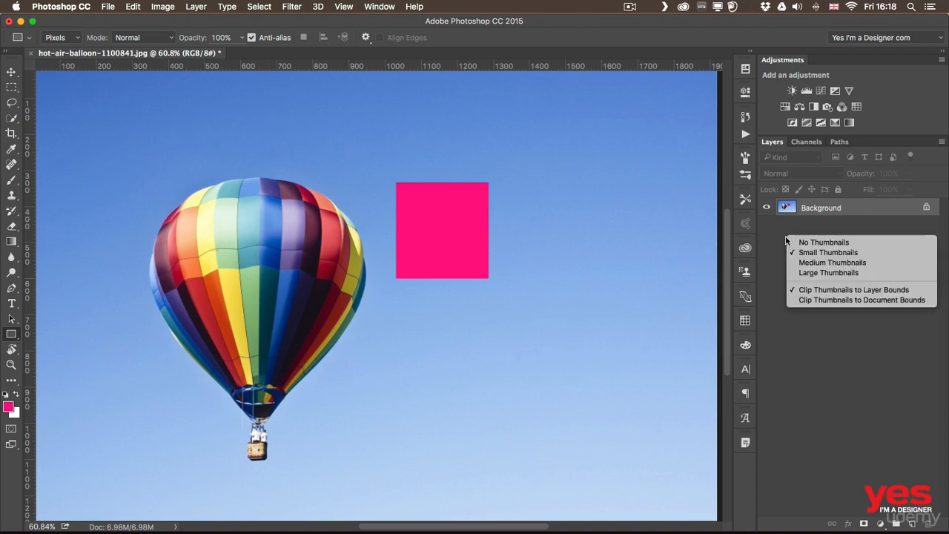
left_click(816, 267)
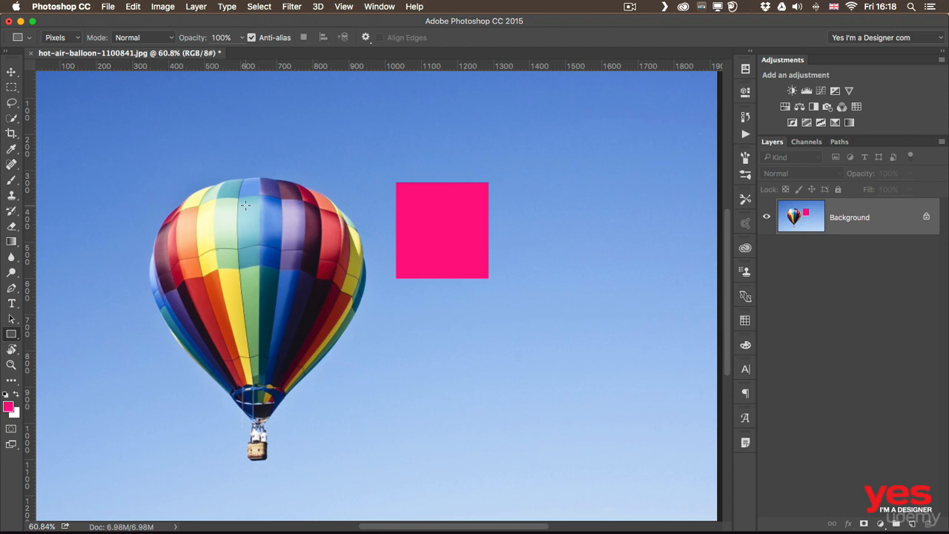
key("ctrl+z")
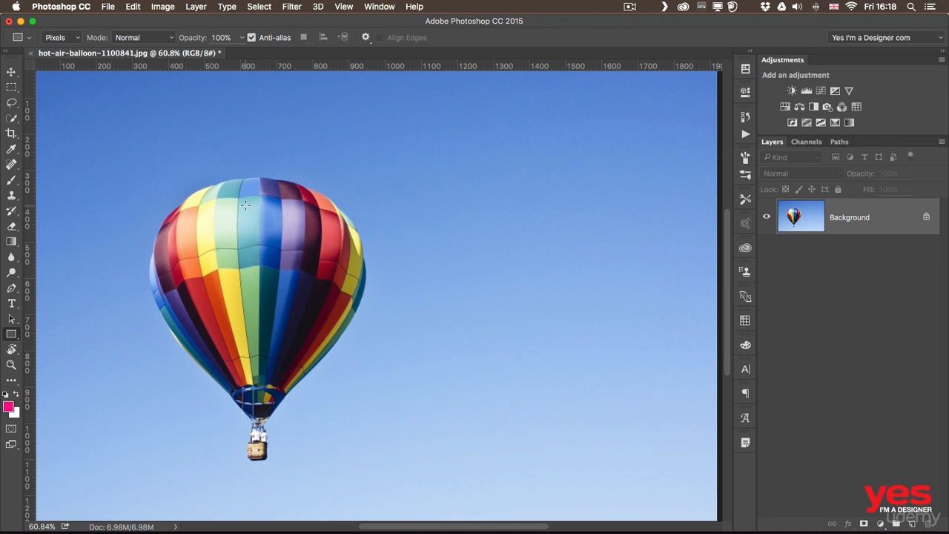
Step: Draw a rectangle about 268 by 314 px to the right of the balloon in Shape mode
left_click(58, 37)
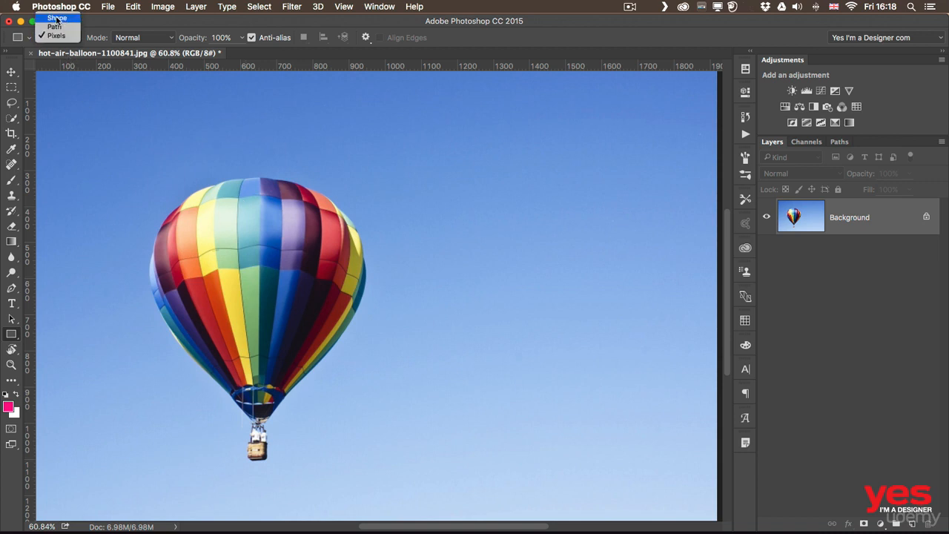
left_click(74, 31)
left_click_drag(397, 181, 494, 294)
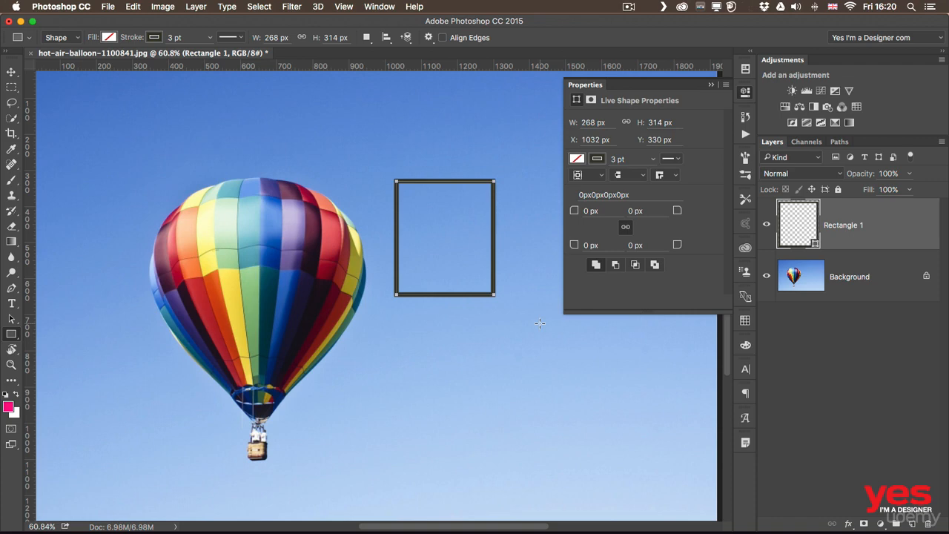
Step: Draw a rectangular path above and left of the balloon in Path mode, starting at about X 84, Y 106 px, and show the document's paths
left_click(71, 40)
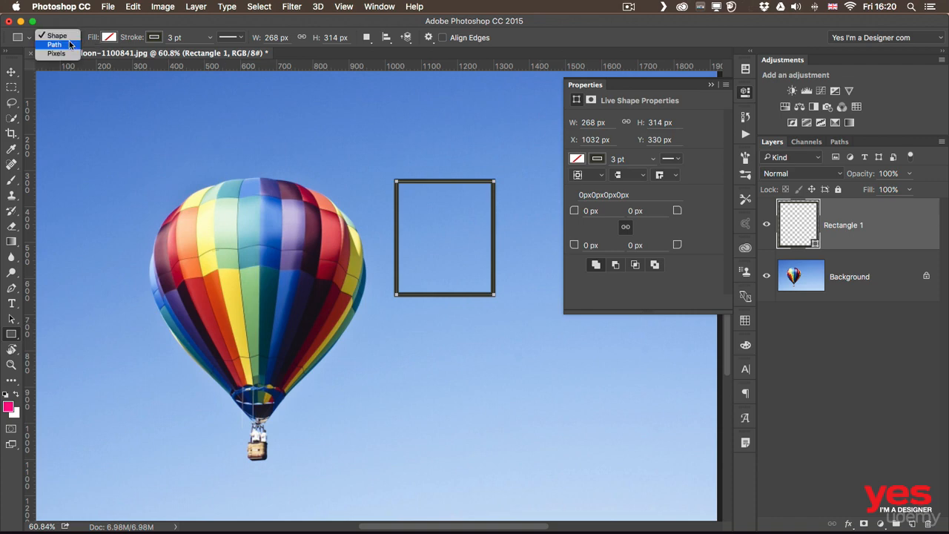
left_click(54, 44)
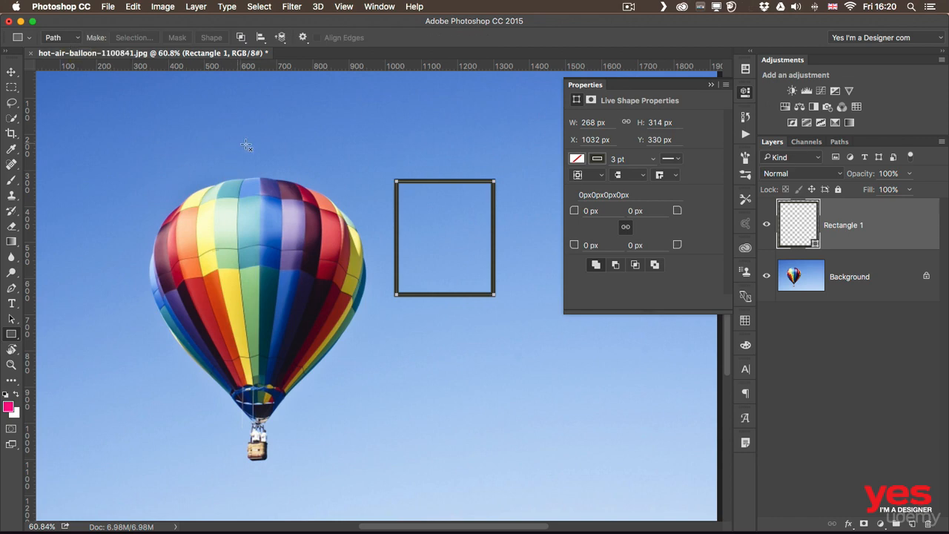
left_click_drag(54, 100, 164, 199)
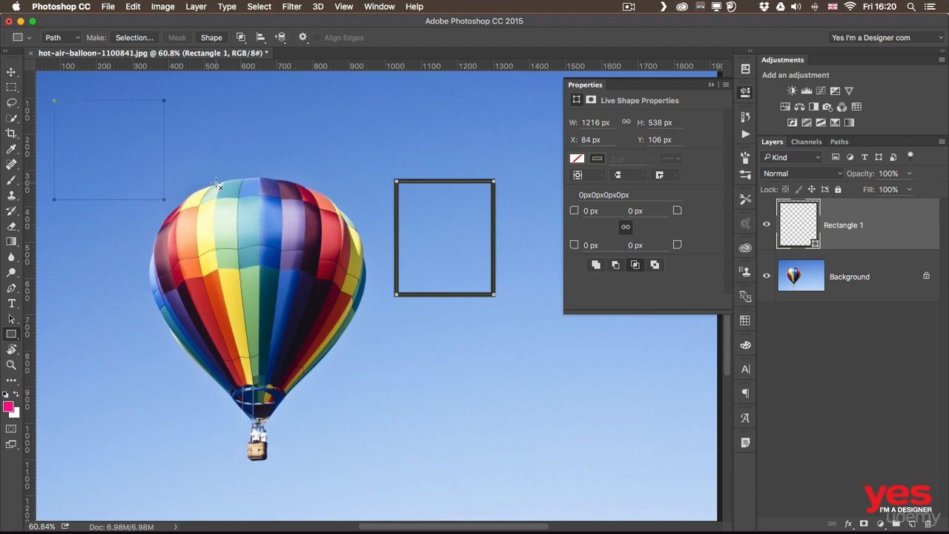
left_click(840, 143)
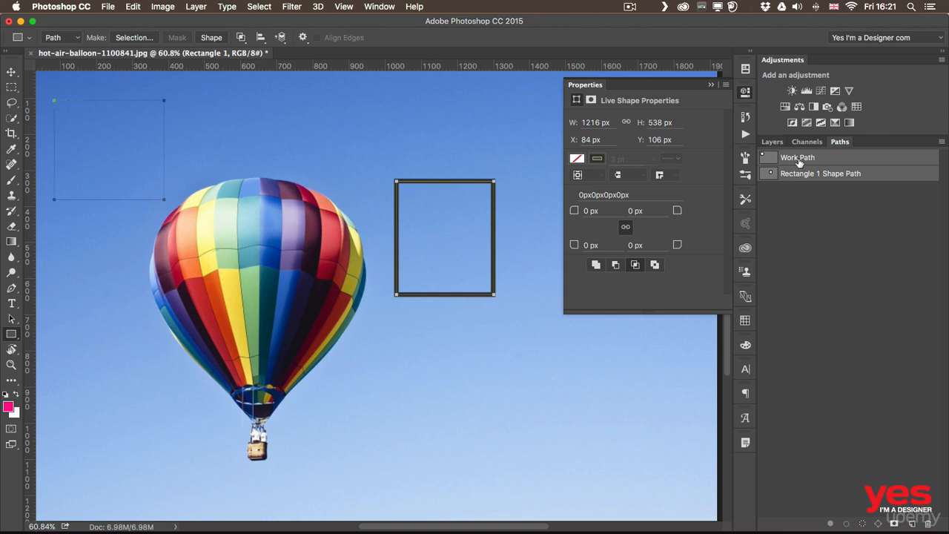
Step: Draw a square about 181 px wide above and left of the balloon in Shape mode, with proportions constrained
left_click(58, 38)
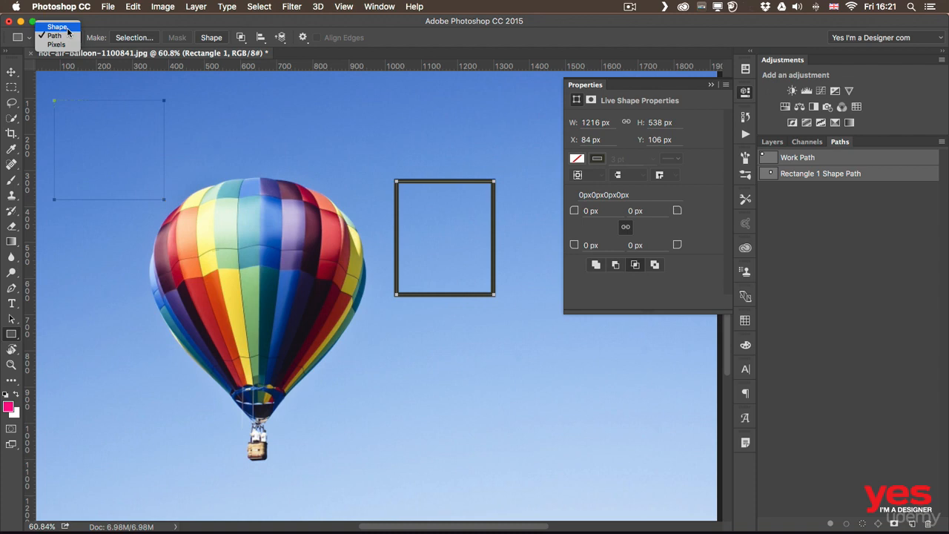
left_click(58, 27)
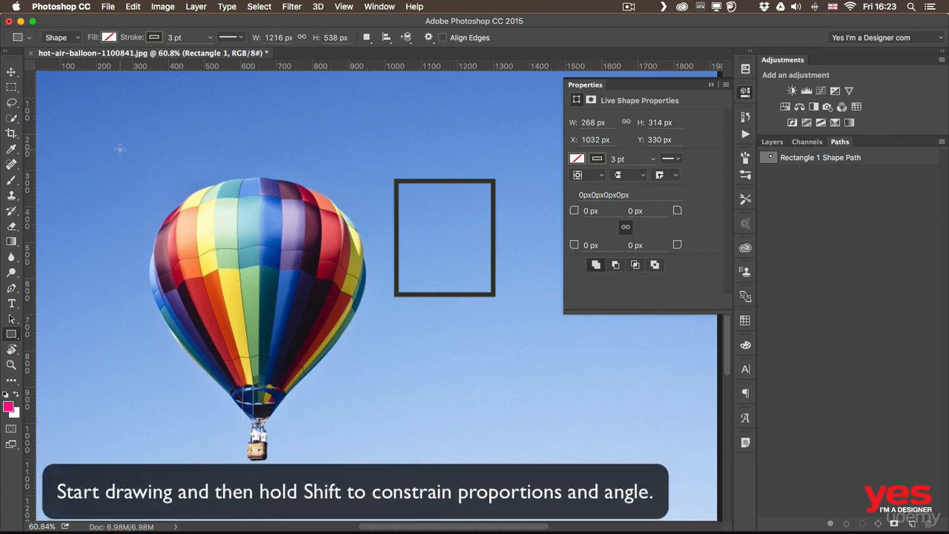
left_click_drag(89, 106, 153, 195)
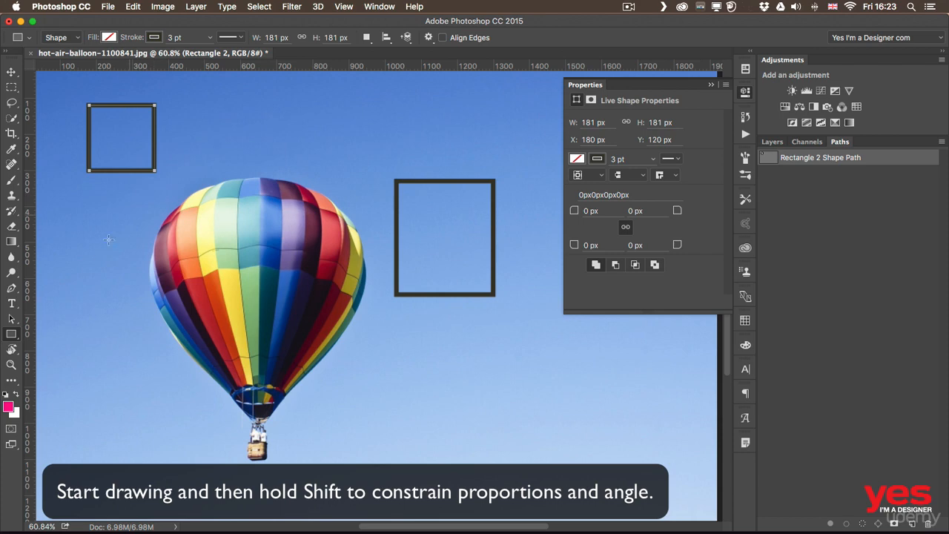
Step: Draw a circle about 177 px in diameter just above the balloon with the Ellipse Tool, with proportions constrained
left_click(11, 335)
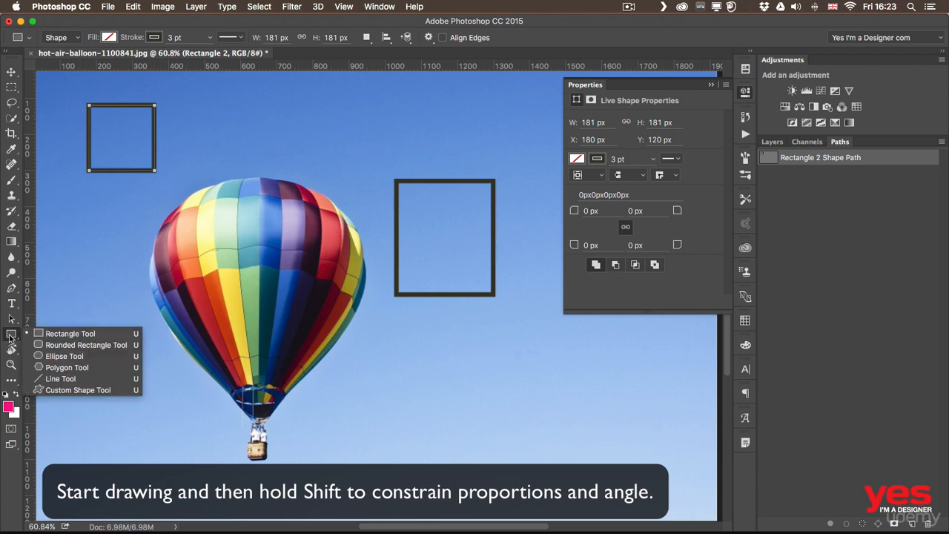
left_click(62, 357)
left_click_drag(243, 105, 307, 168)
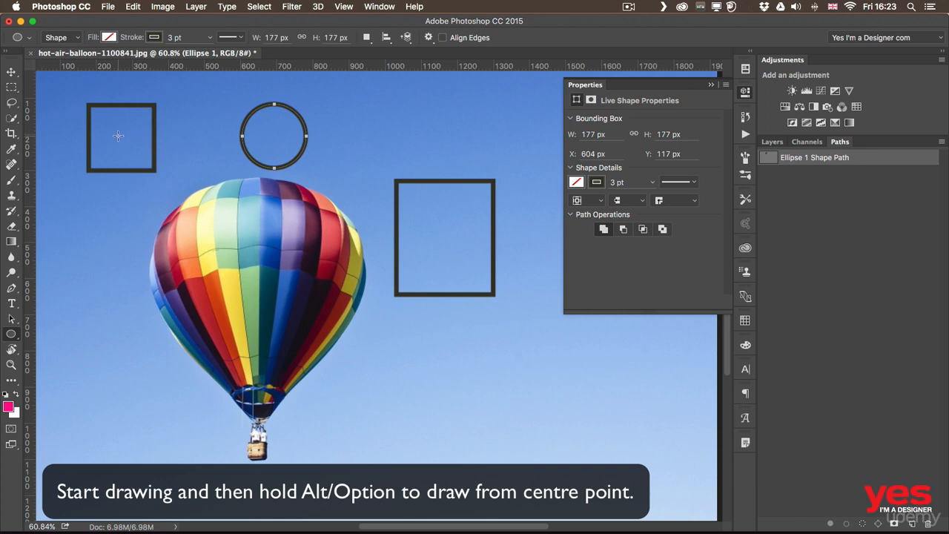
Step: Draw an ellipse about 166 by 159 px inside the small square, starting from the square's centre
left_click_drag(120, 134, 141, 134)
left_click_drag(150, 154, 185, 199)
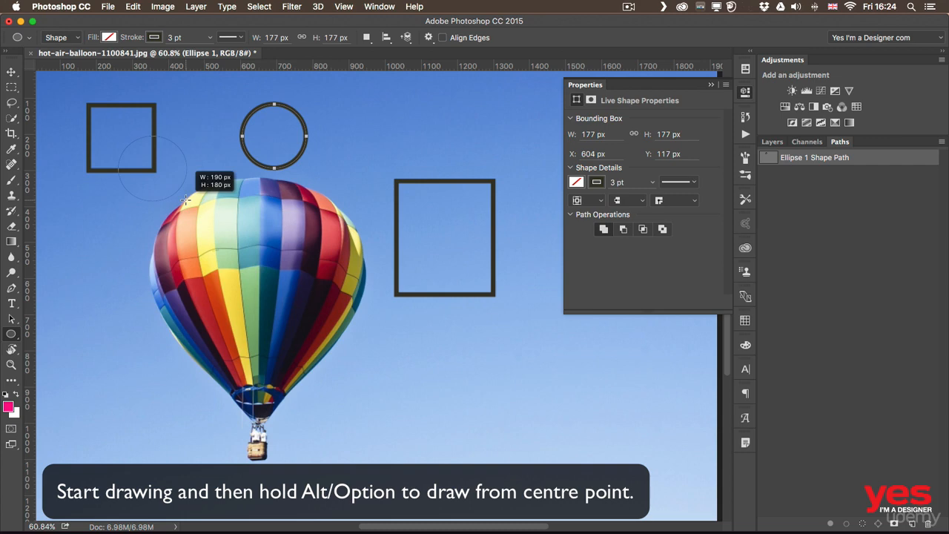
key("alt")
left_click_drag(185, 199, 148, 164)
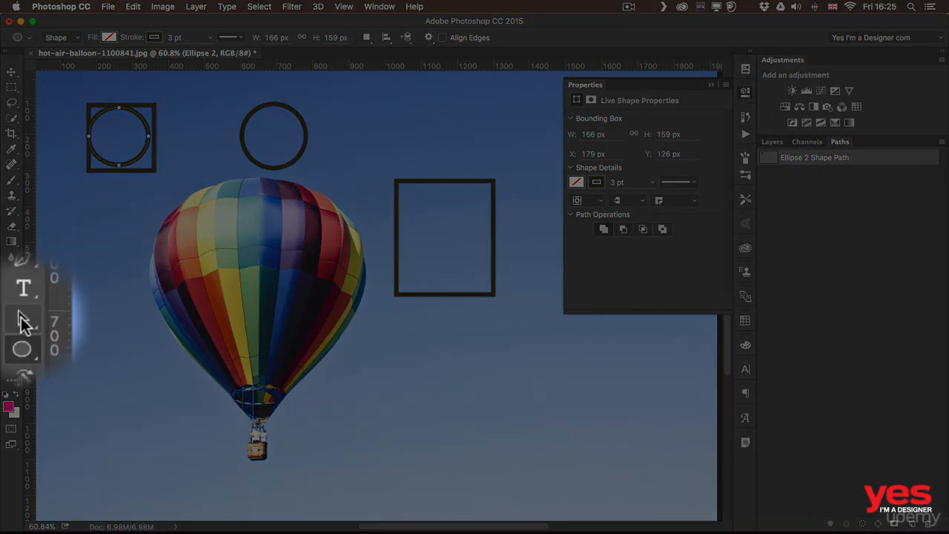
Step: Move the ellipse out of the small square to between it and the circle, at about X 405 px, with the Path Selection Tool
left_click(11, 318)
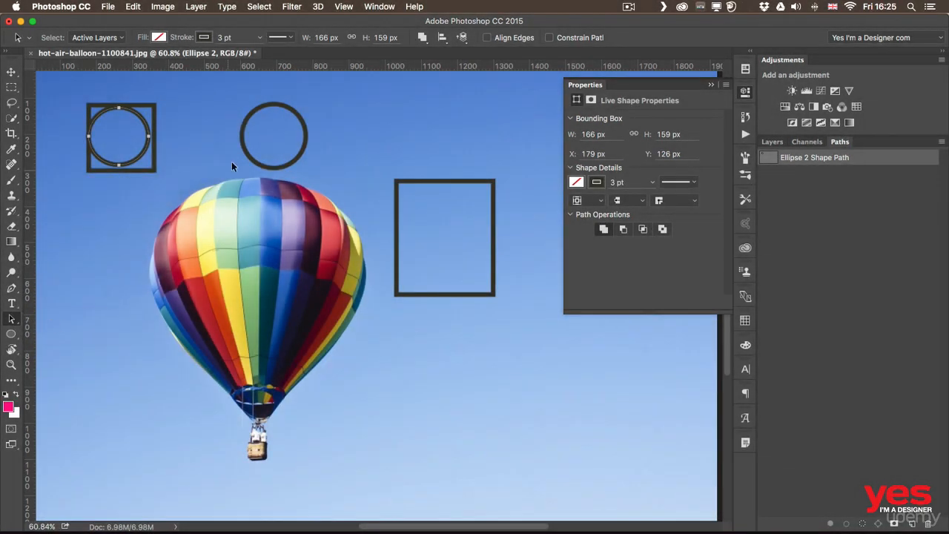
left_click(241, 146)
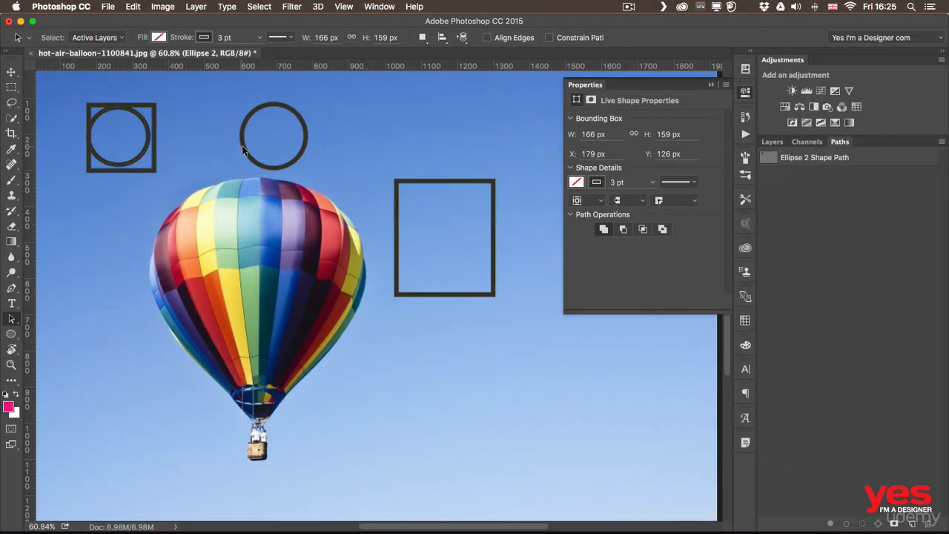
left_click(770, 142)
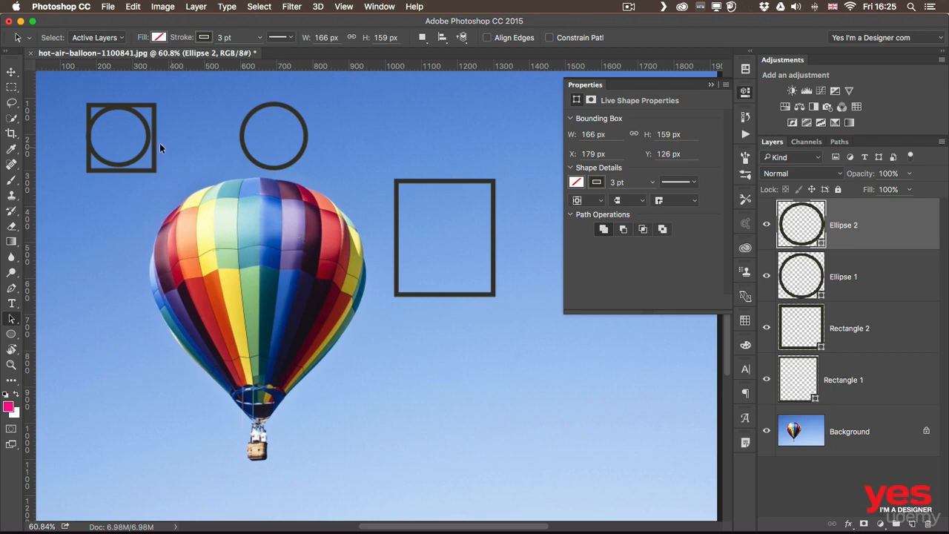
left_click(139, 140)
left_click_drag(137, 116, 219, 113)
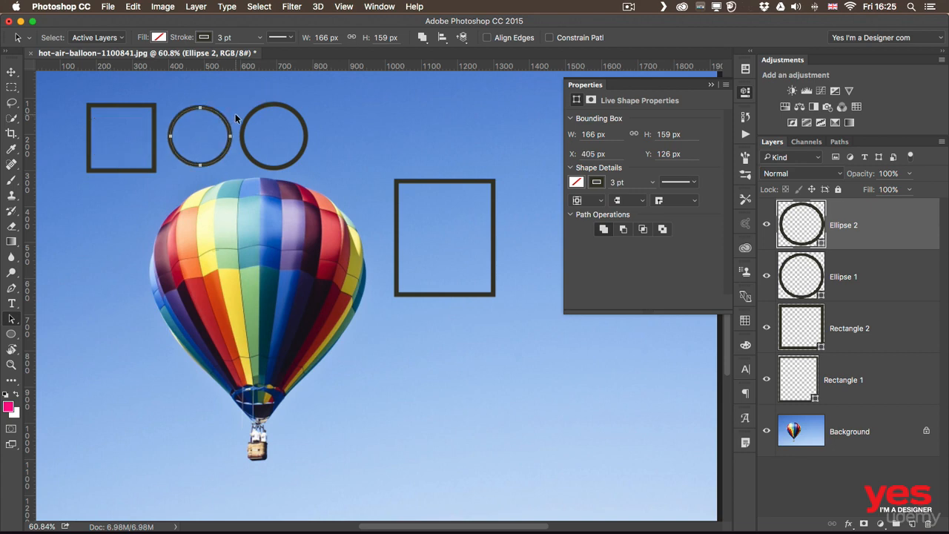
Step: Set path selection to All Layers and select the small square, the larger circle and the large rectangle one after another
left_click(95, 38)
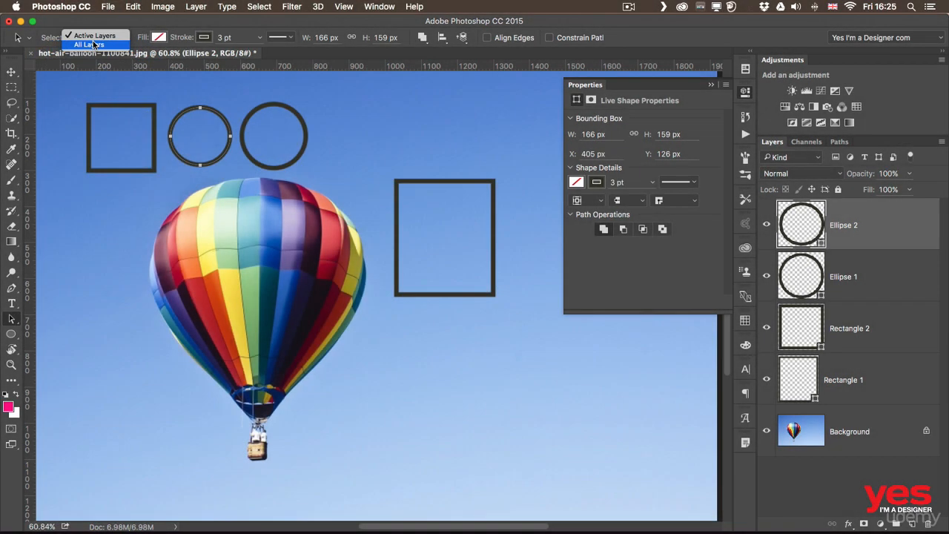
left_click(95, 44)
left_click(152, 112)
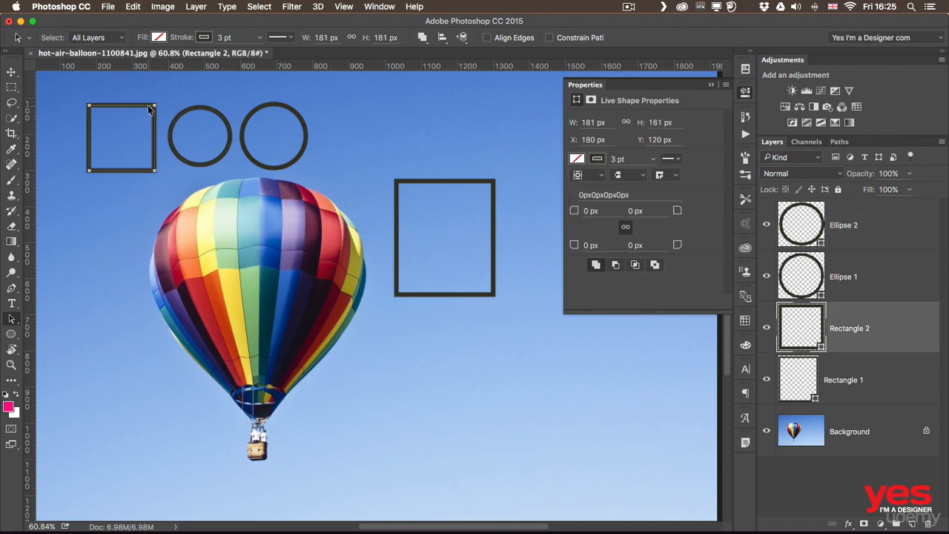
left_click(293, 109)
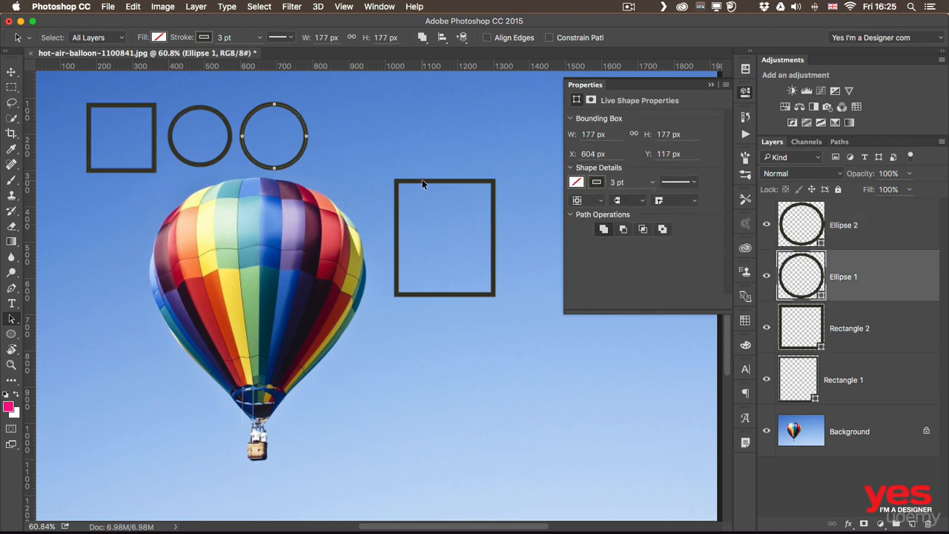
left_click(422, 180)
Step: Select both circles together, move them right to about X 716, Y 111 px, and deselect them
left_click(221, 116)
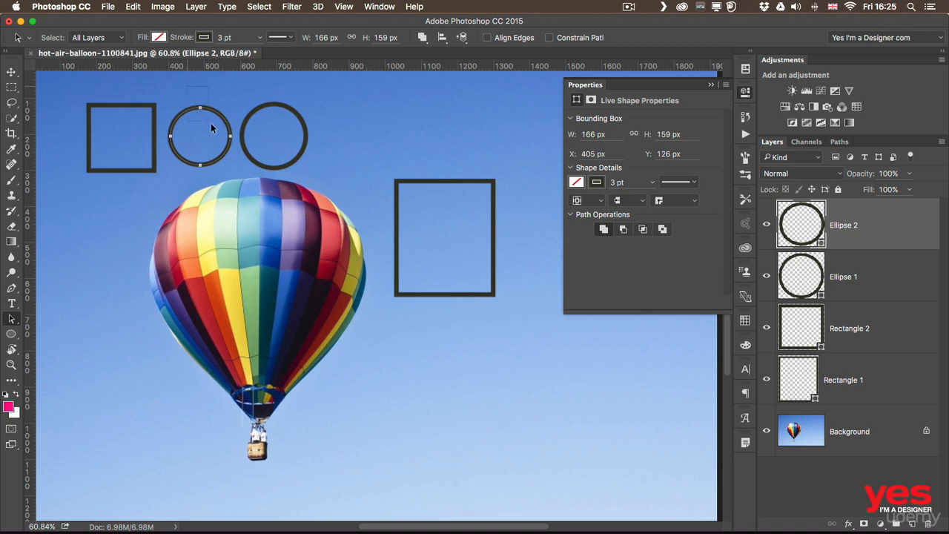
left_click(279, 144, "shift")
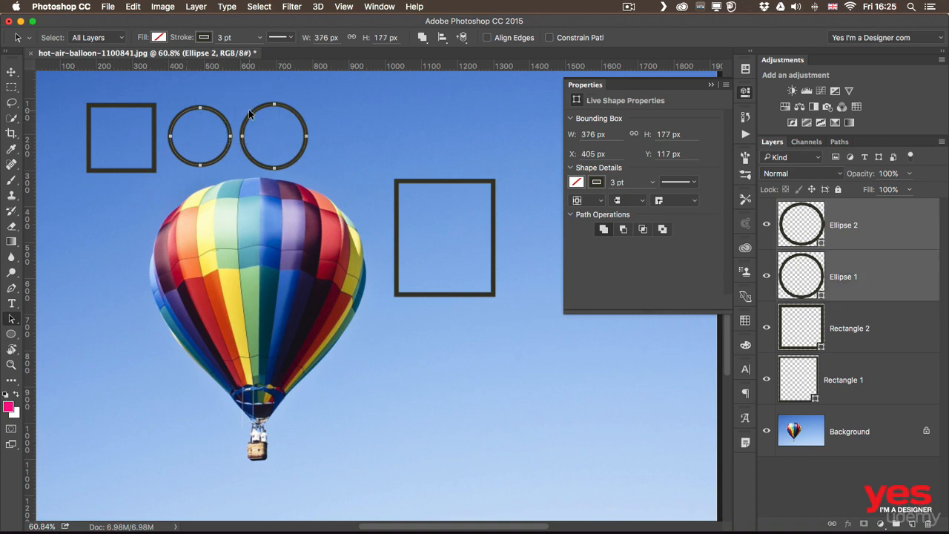
left_click_drag(251, 111, 364, 109)
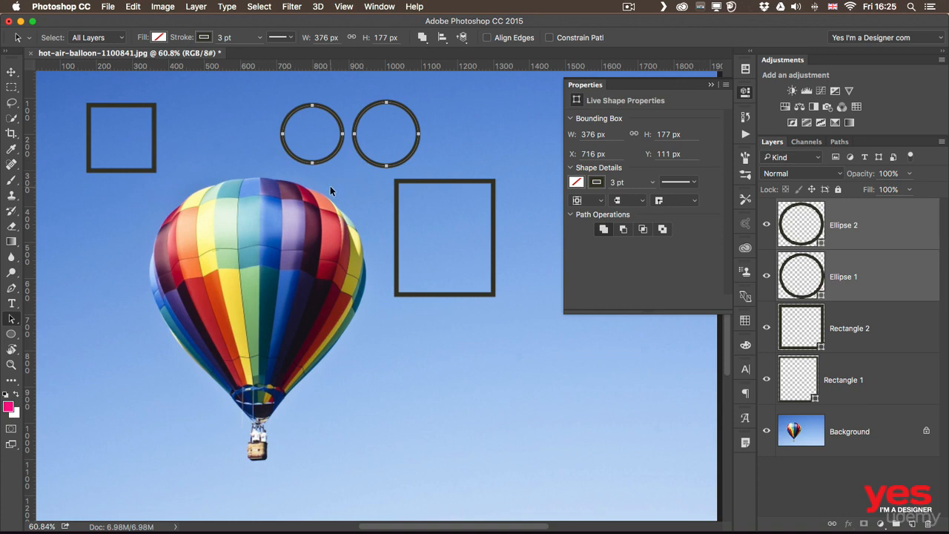
left_click(354, 190)
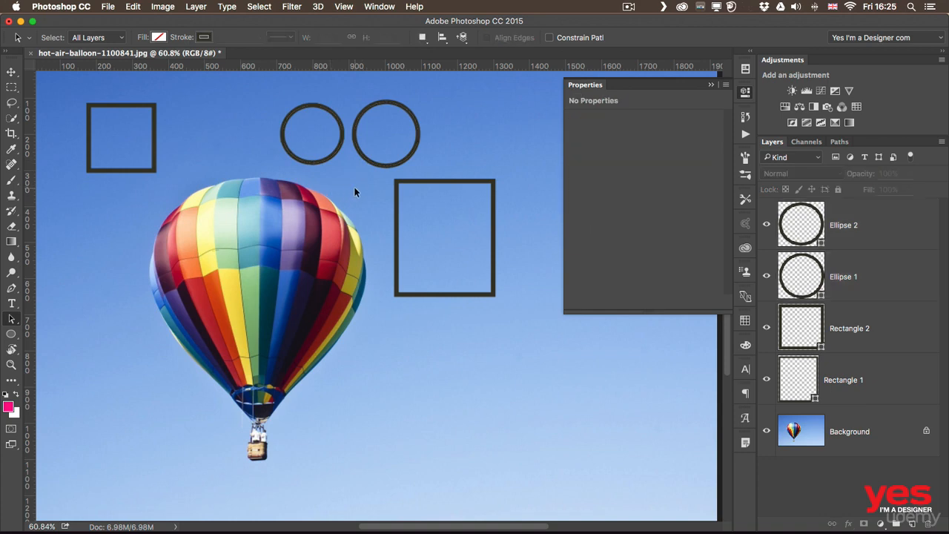
Step: Fill the larger circle with red and set its stroke colour to PANTONE 136 C
left_click(400, 109)
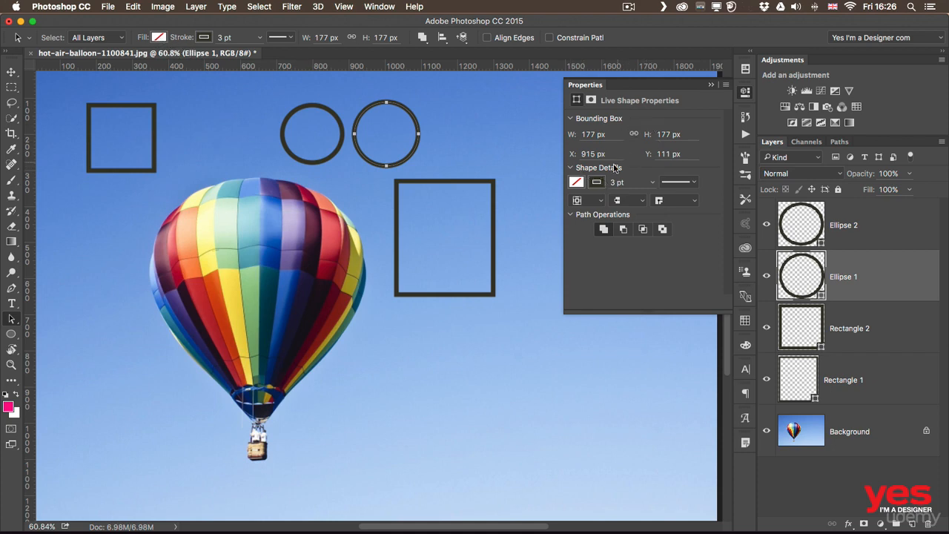
left_click(577, 182)
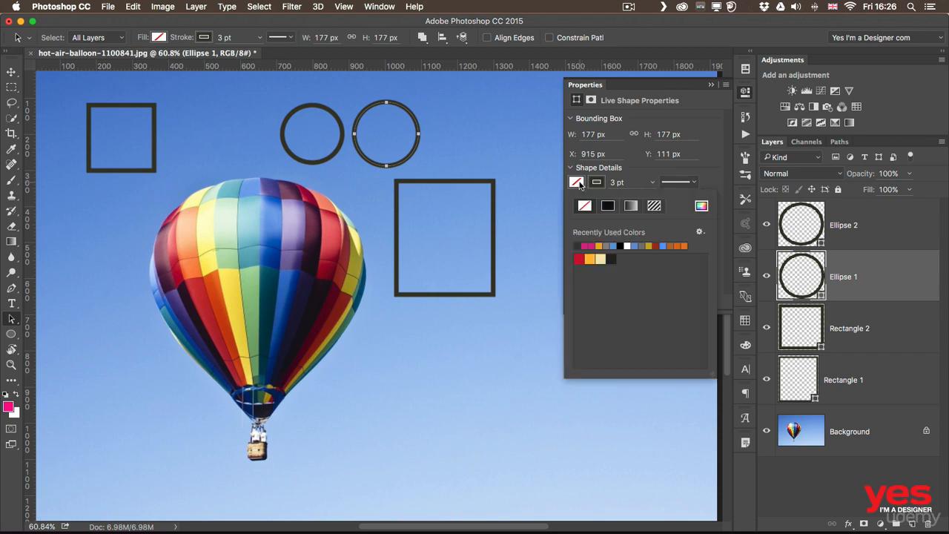
left_click(636, 245)
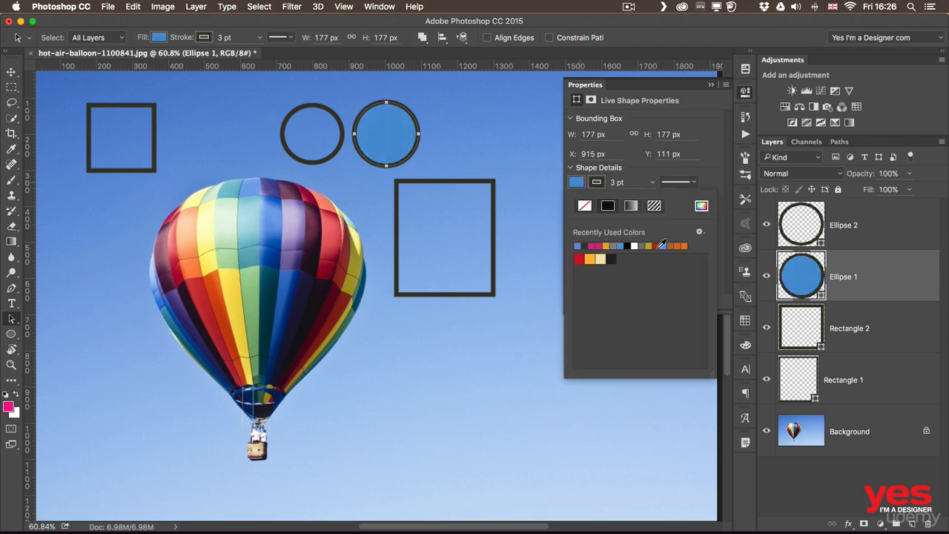
left_click(658, 246)
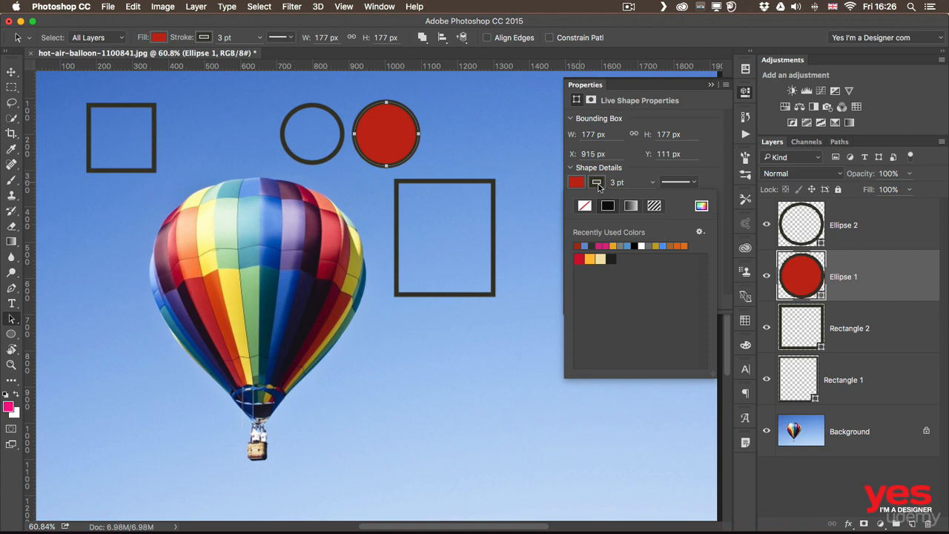
left_click(590, 260)
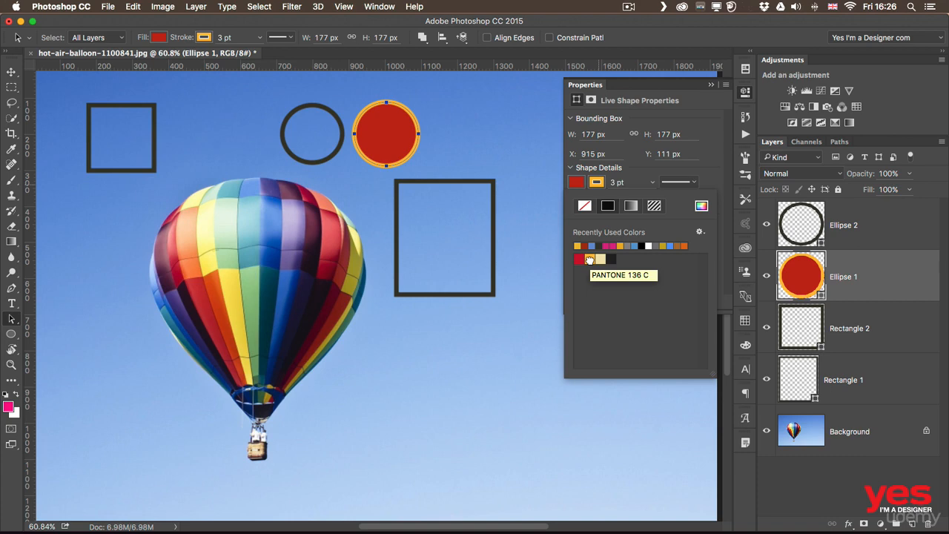
Step: Widen the red circle's stroke to about 7 pt and reduce it to 4.4 pt
left_click(642, 185)
left_click(652, 183)
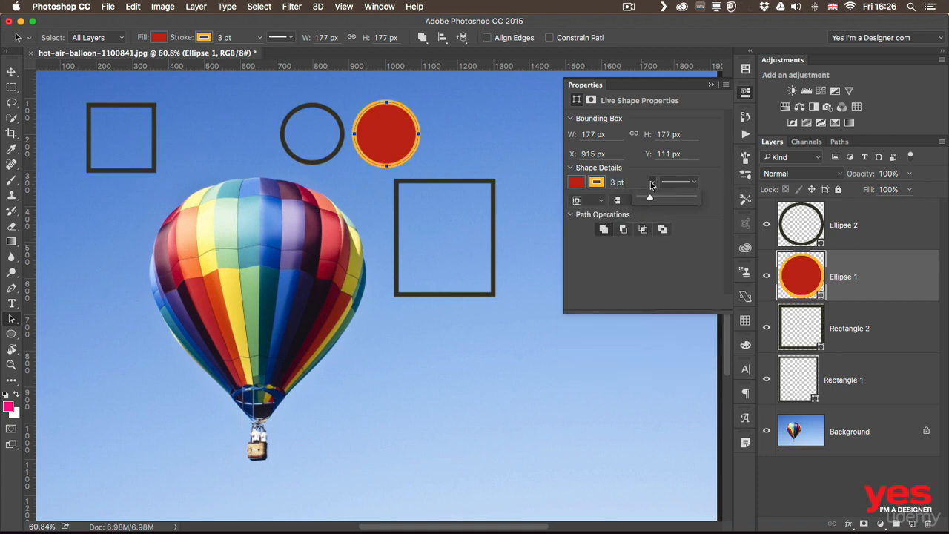
left_click(650, 198)
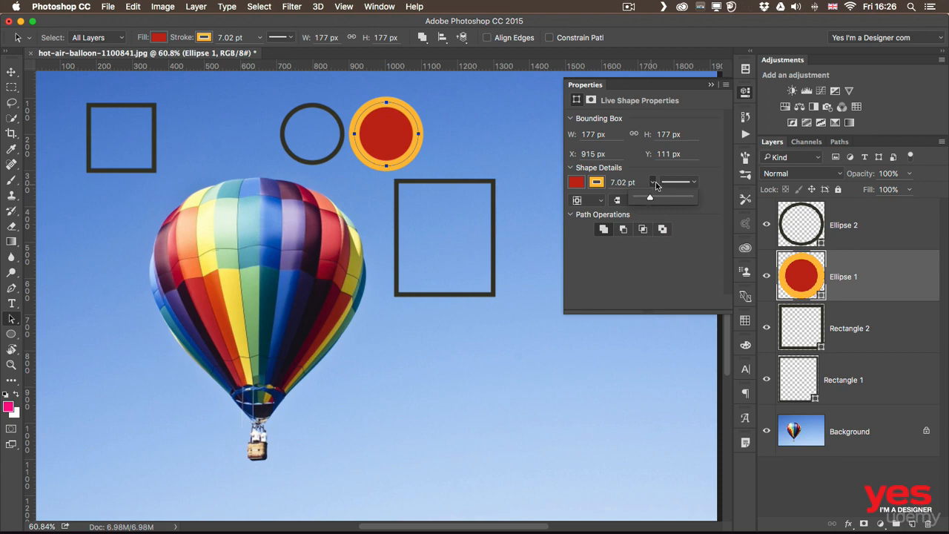
left_click(654, 180)
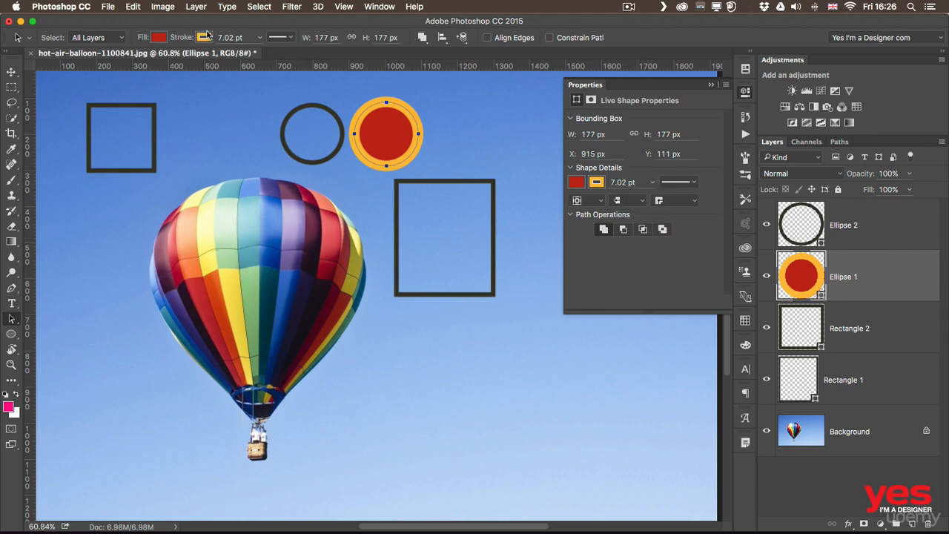
left_click(260, 38)
left_click_drag(265, 55, 255, 55)
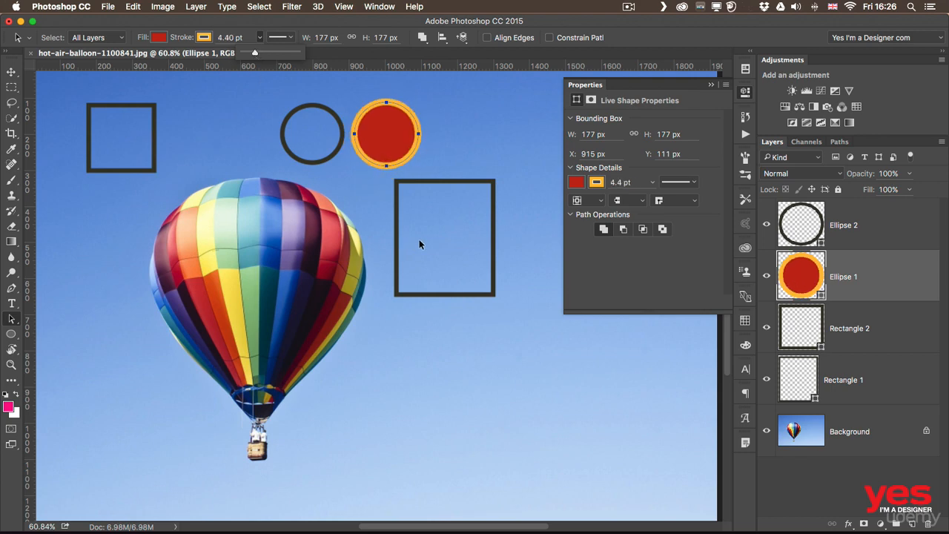
Step: Align the red circle's stroke to the inside of its path
left_click(598, 201)
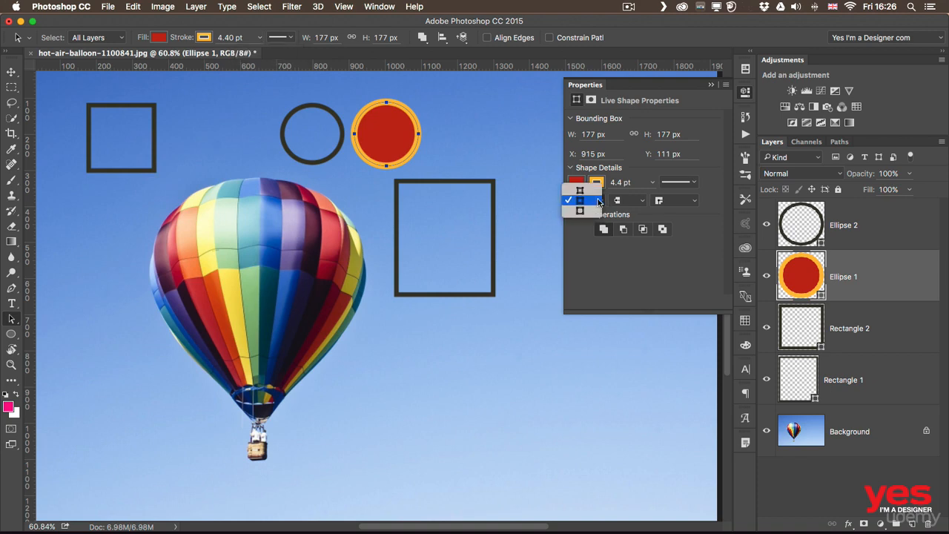
left_click(597, 191)
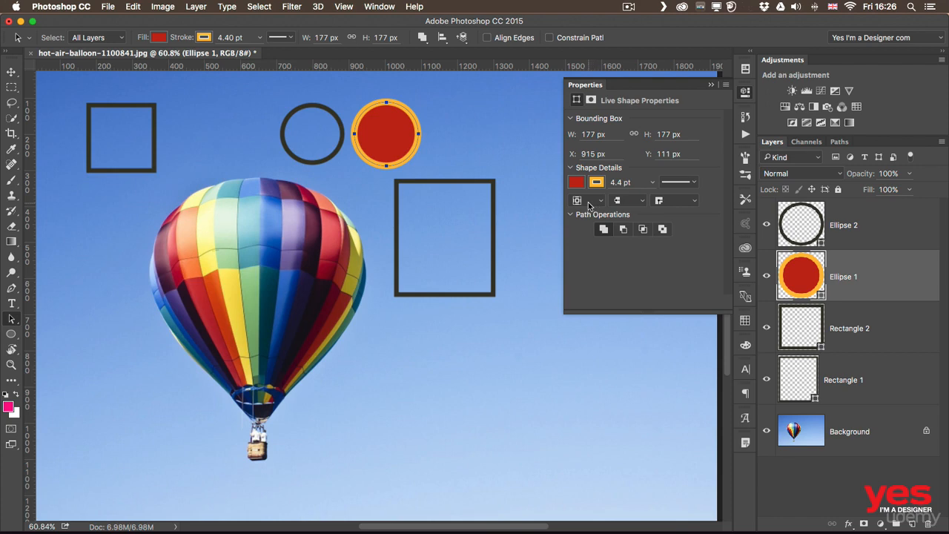
left_click(597, 201)
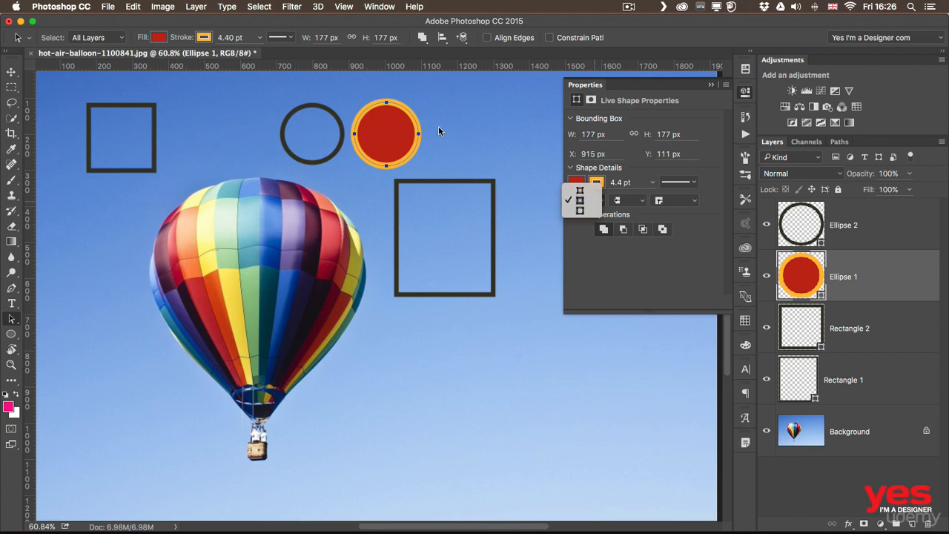
left_click(577, 191)
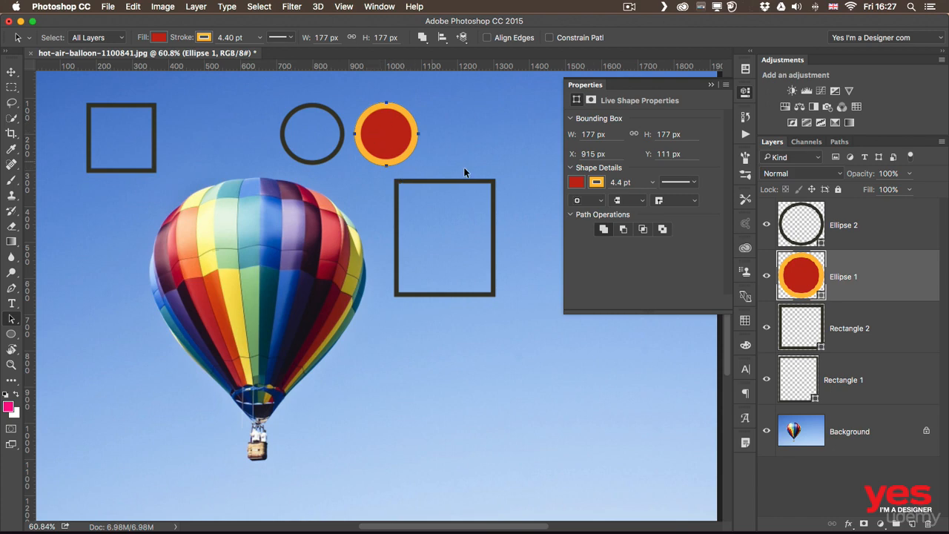
Step: Align the red circle's stroke to the outside of its path and widen it to about 12.26 pt
left_click(578, 200)
left_click(583, 220)
left_click(652, 182)
left_click_drag(648, 198, 657, 199)
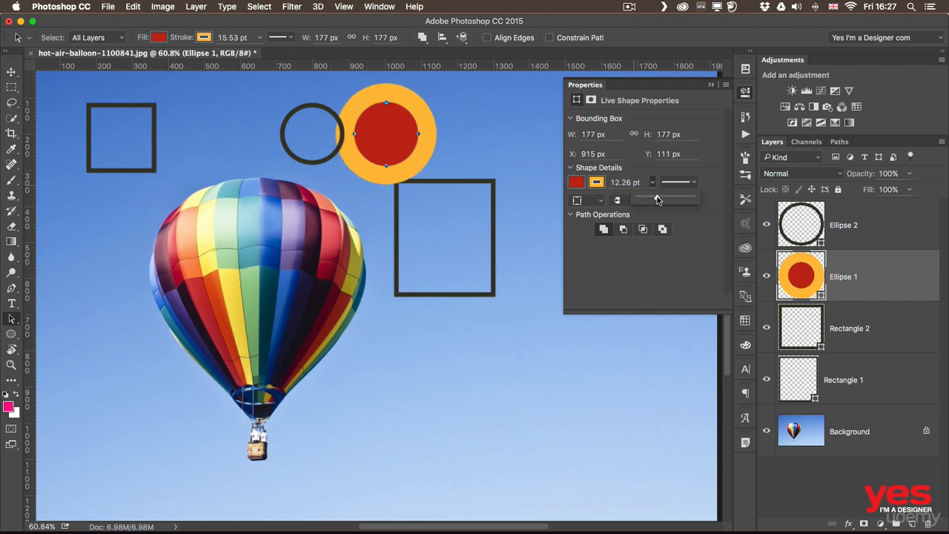
Step: Try inside alignment for the red circle's stroke and set it back to centred on the path
left_click(601, 201)
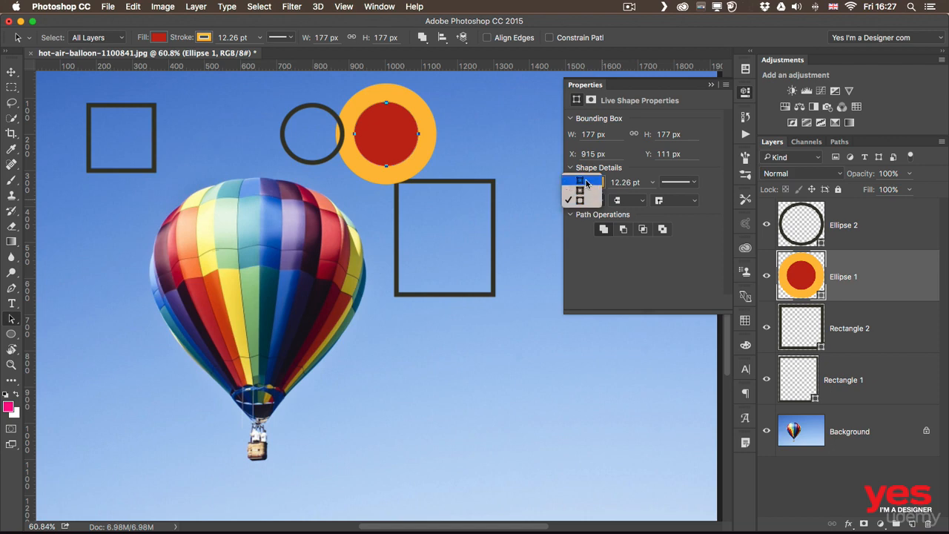
left_click(586, 183)
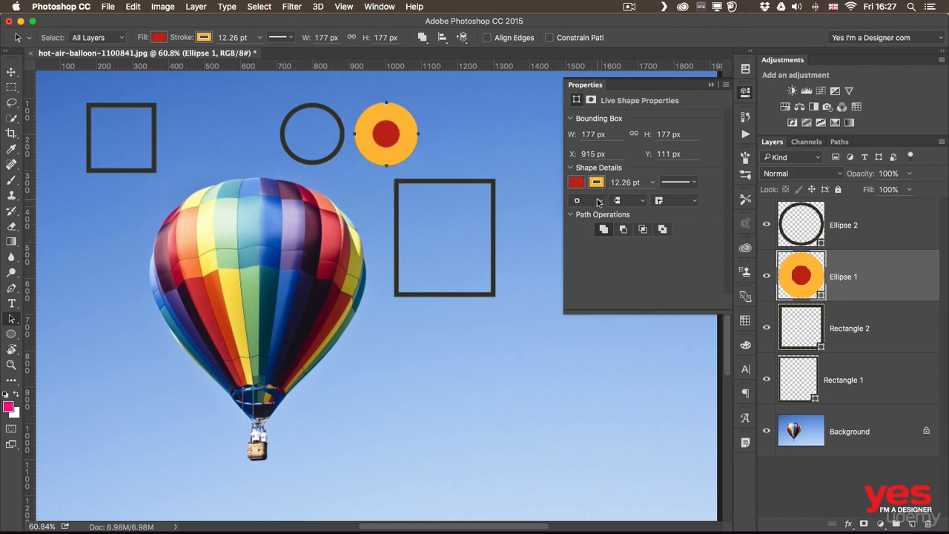
left_click(591, 205)
left_click(591, 207)
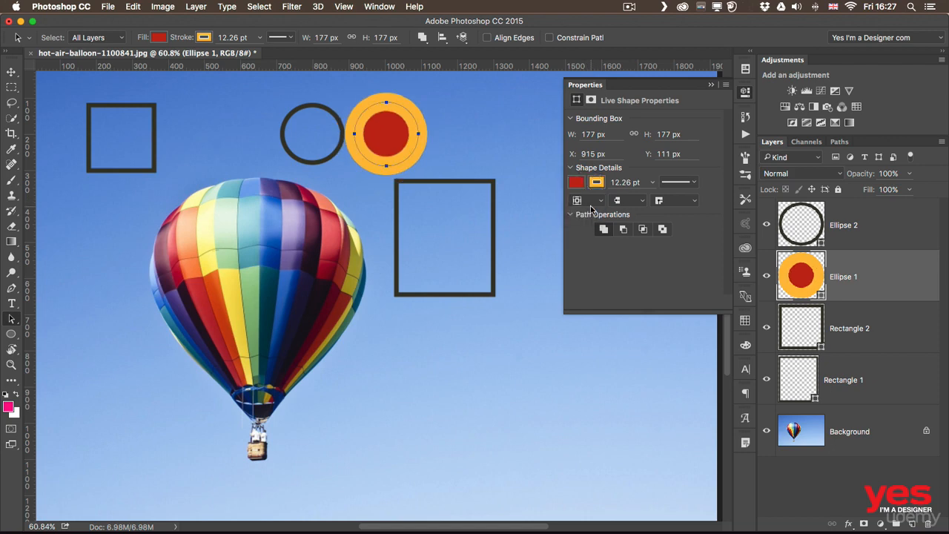
Step: Set the large rectangle's stroke width to about 9 pt and move the rectangle down to about X 1050, Y 406 px
left_click(448, 181)
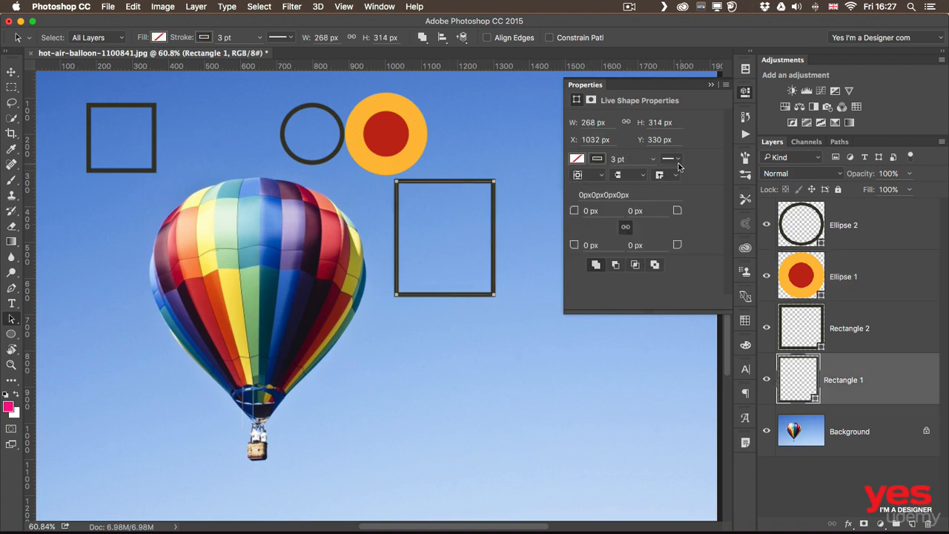
left_click(652, 160)
left_click_drag(651, 175, 656, 175)
left_click_drag(462, 189, 470, 214)
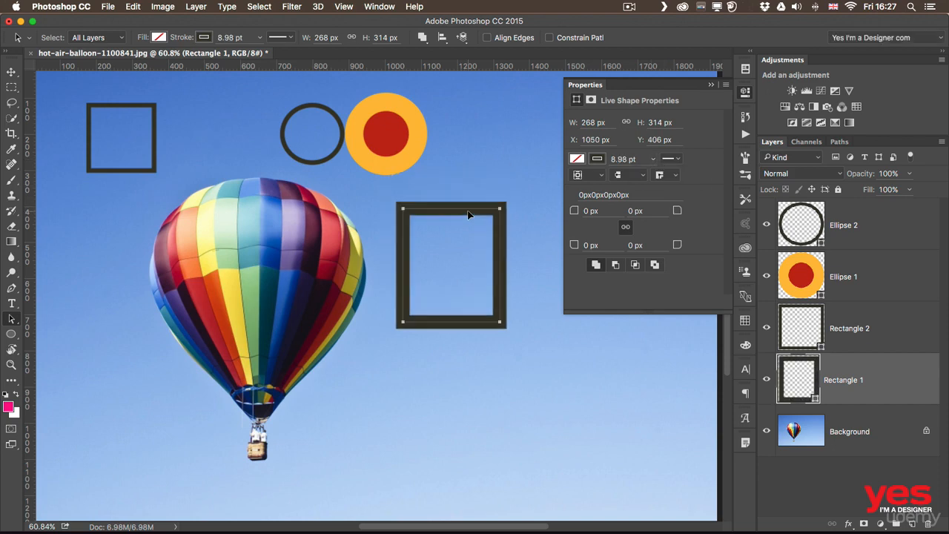
Step: Change the large rectangle's stroke colour to the recently used magenta pink
left_click(597, 159)
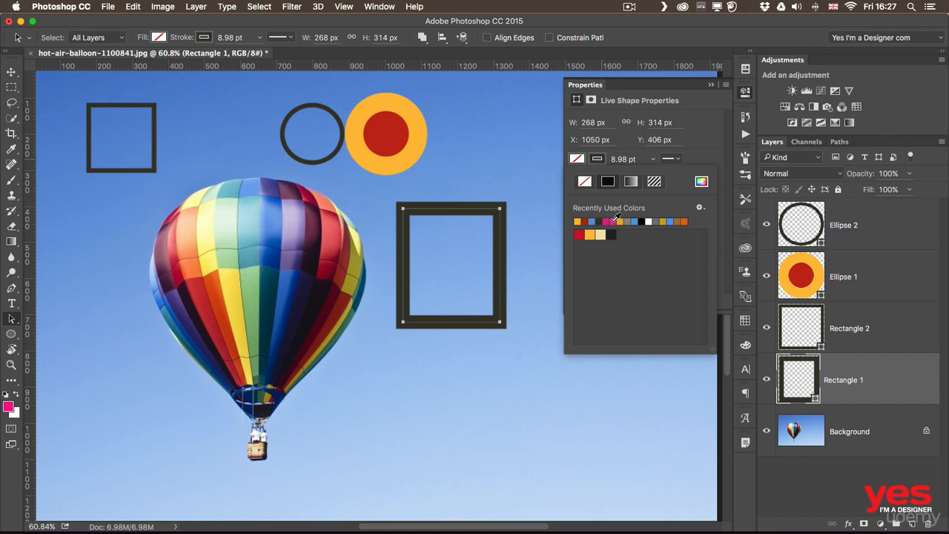
left_click(612, 221)
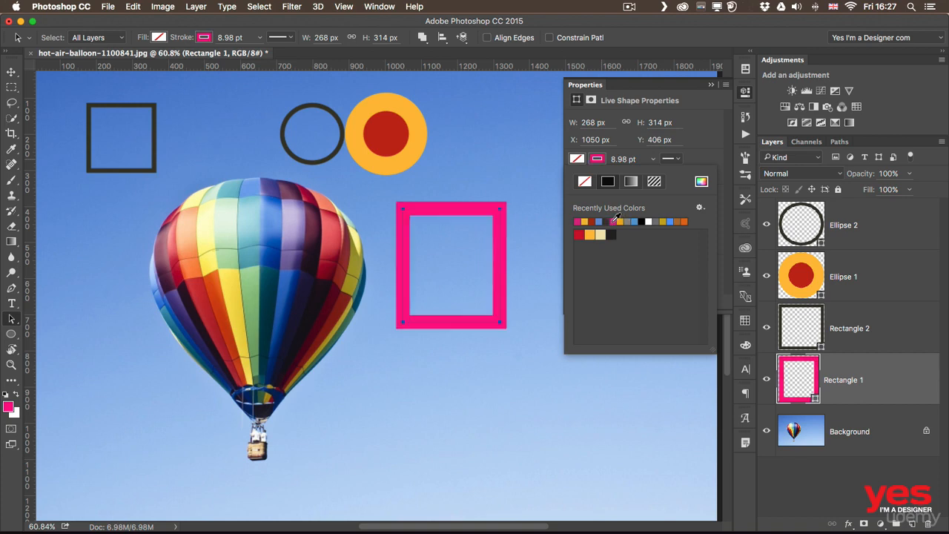
left_click(700, 153)
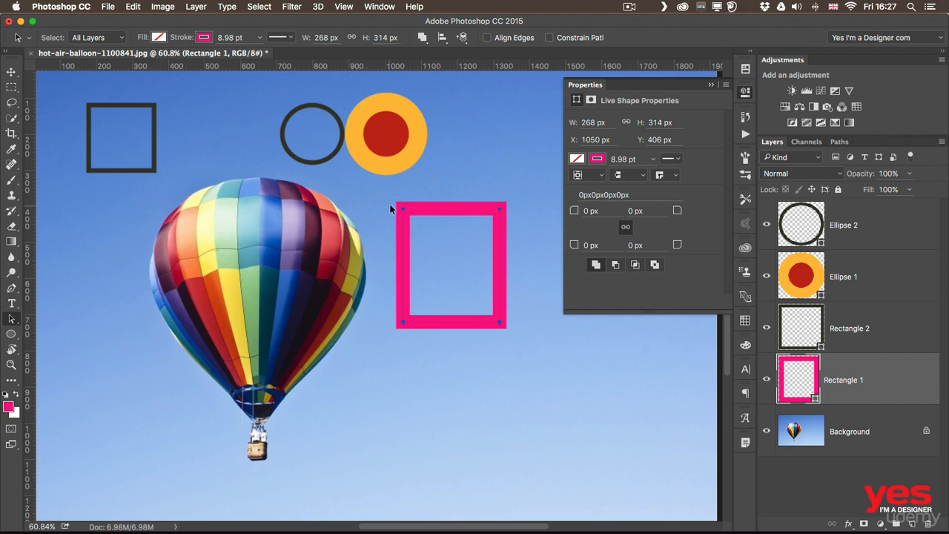
Step: Try round stroke corners on the large pink rectangle and switch them to bevelled corners
left_click(666, 176)
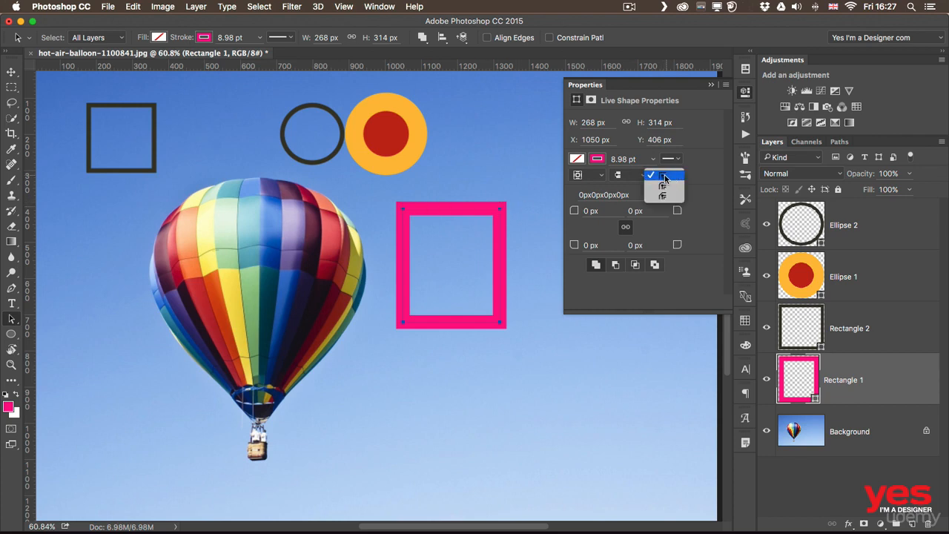
left_click(667, 189)
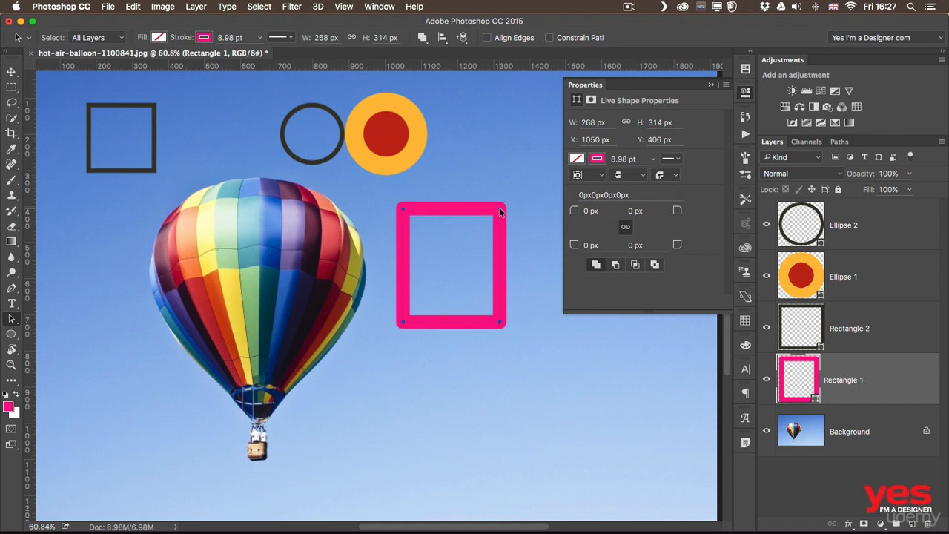
left_click(661, 175)
left_click(663, 188)
Step: Widen the pink rectangle's stroke to about 18 pt and align it to the outside of the path
left_click(653, 159)
left_click_drag(650, 176, 659, 176)
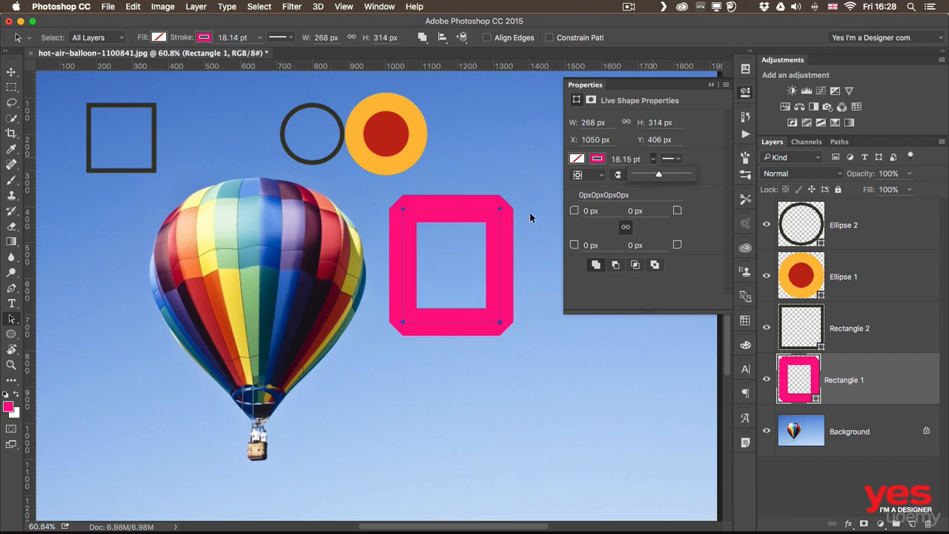
left_click(593, 176)
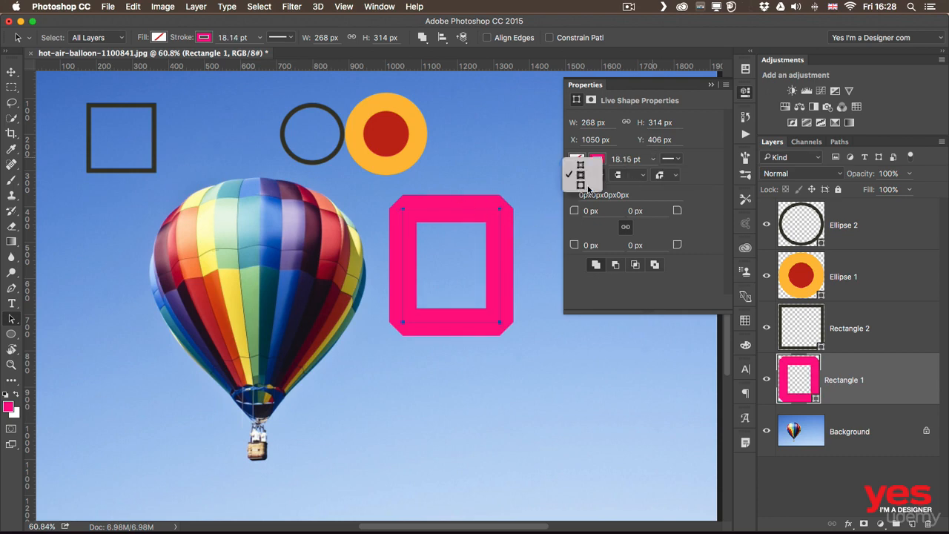
left_click(588, 187)
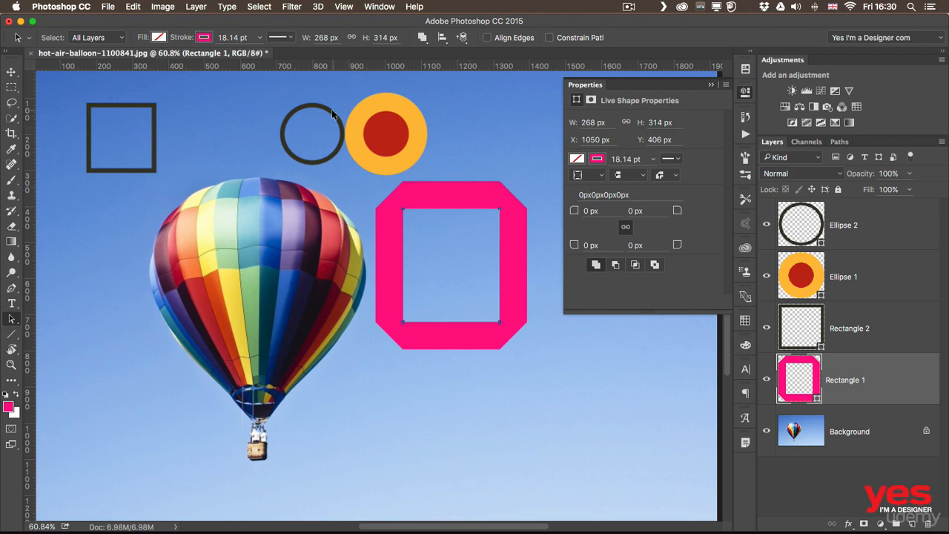
Step: Move the small square below the pink rectangle, to about X 1410, Y 865 px, and round all its linked corners to 45 px
left_click(149, 111)
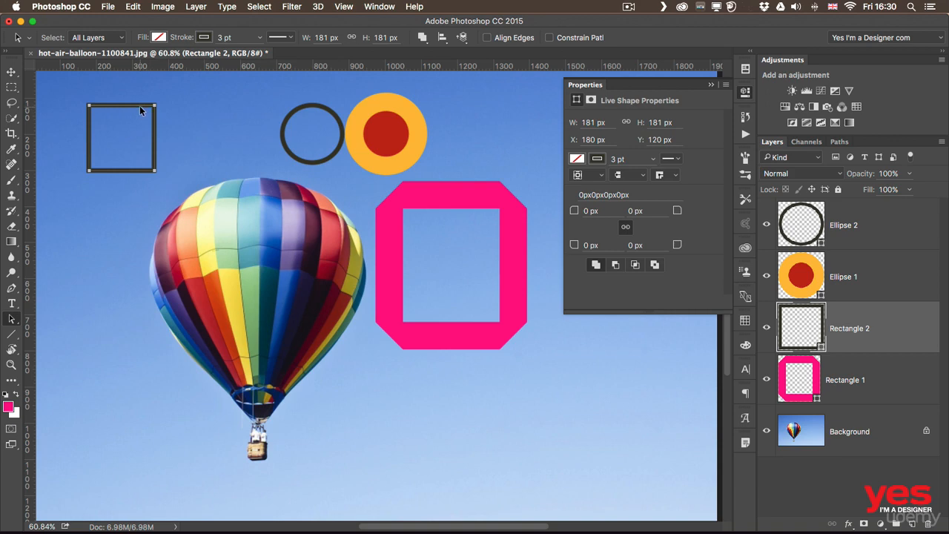
left_click_drag(139, 105, 586, 373)
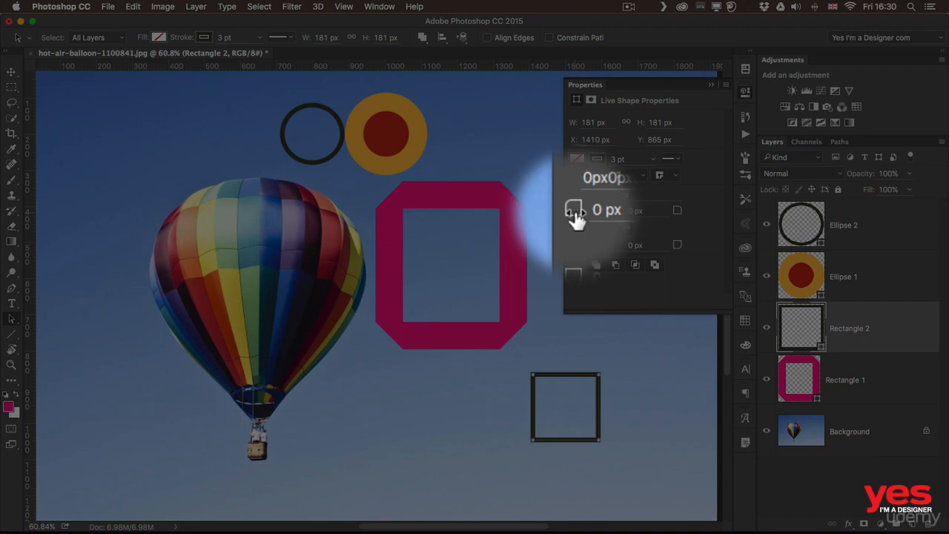
left_click_drag(575, 215, 597, 220)
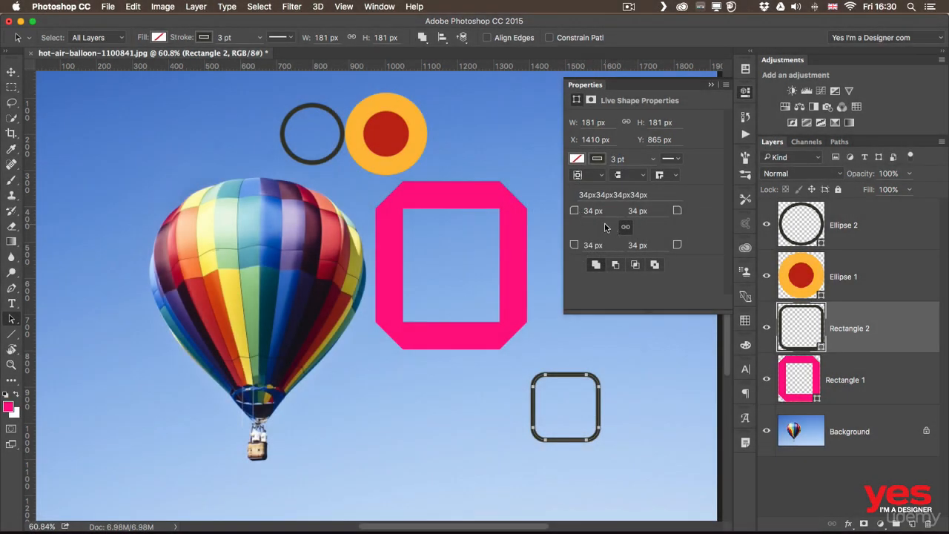
mouse_move(582, 215)
left_mouse_down()
mouse_move(592, 215)
mouse_move(565, 215)
left_mouse_up()
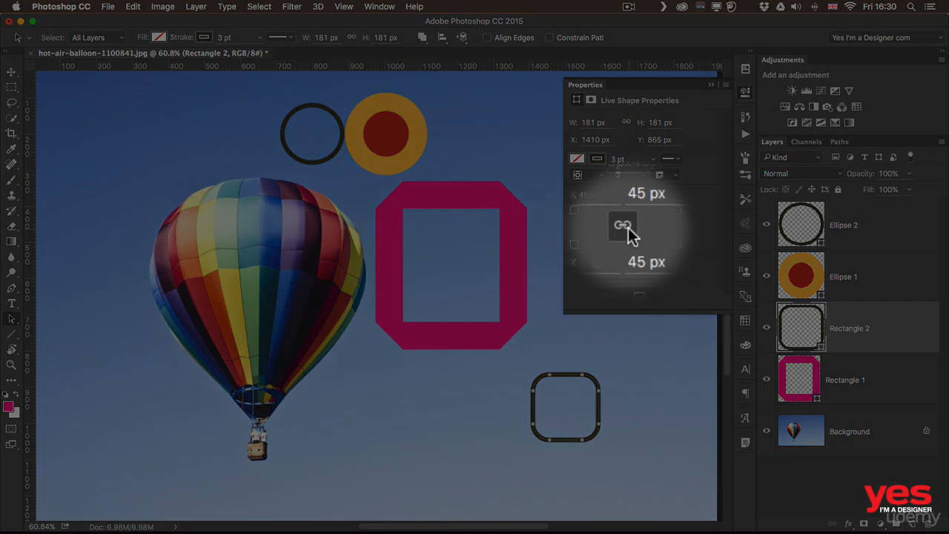
Step: Unlink the small square's corner radii, round the top-left corner to 79 px, and reset each corner radius to 0 px
left_click_drag(577, 211, 596, 217)
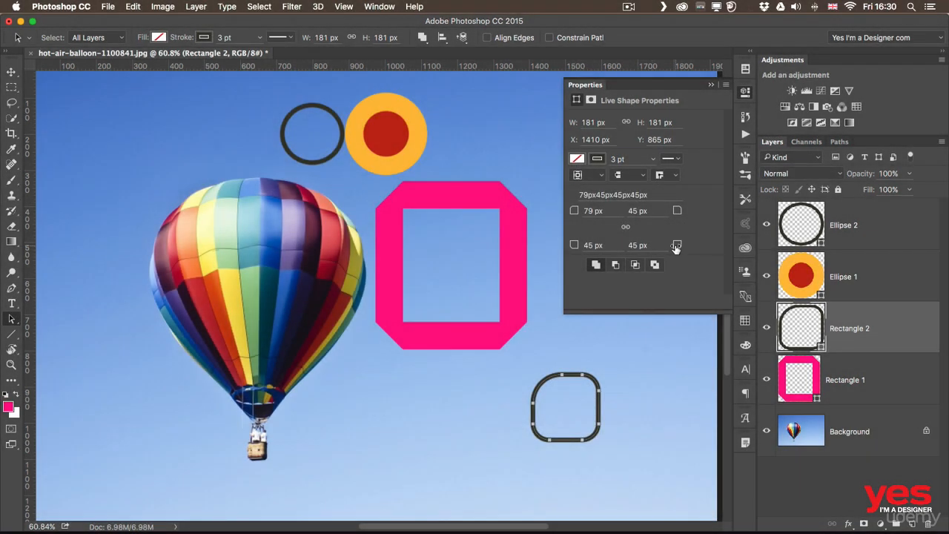
left_click_drag(676, 248, 495, 239)
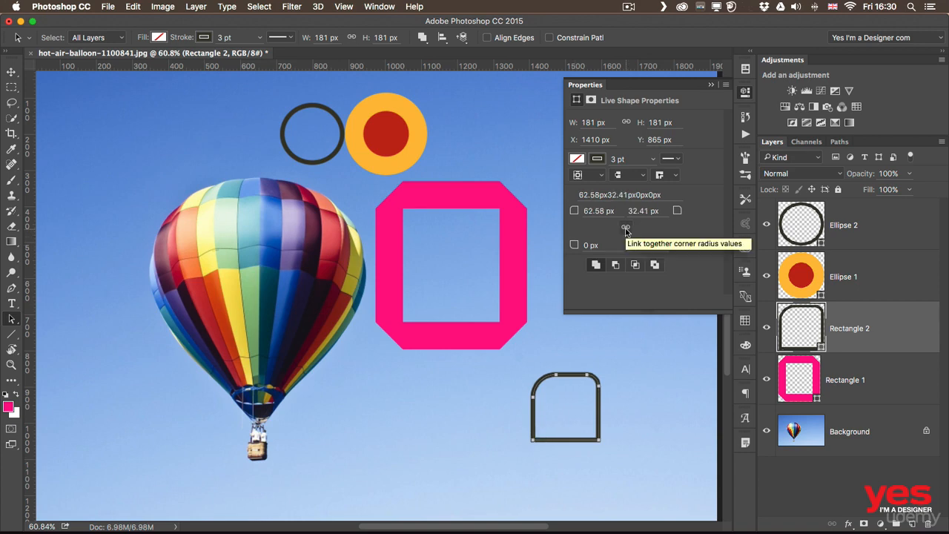
left_click_drag(576, 214, 437, 219)
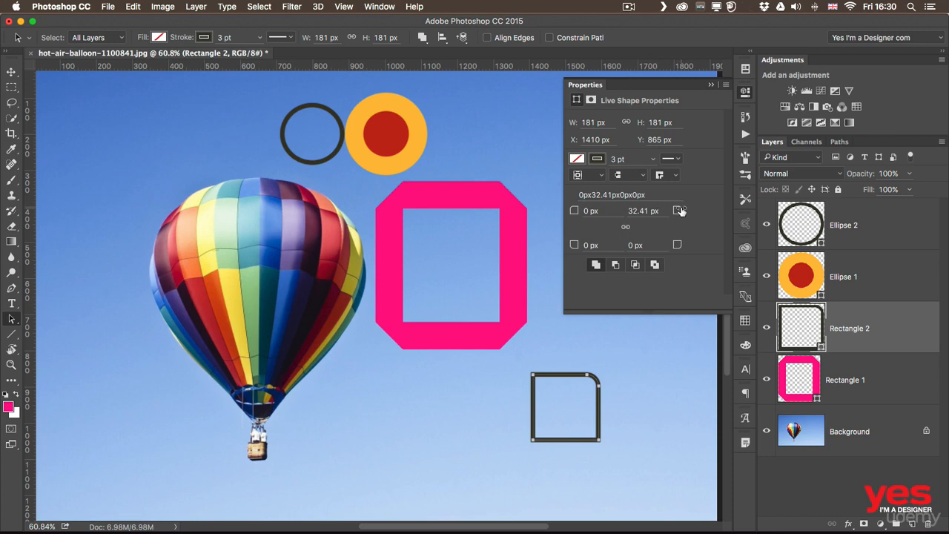
left_click_drag(680, 211, 627, 247)
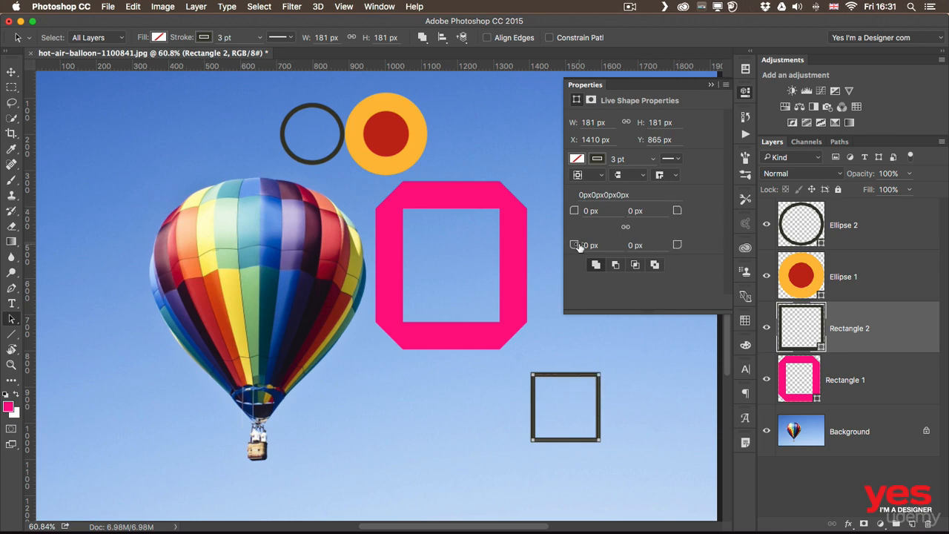
Step: Move the outlined circle over the small square's top edge, at about X 1418, Y 786 px, and merge the two shapes
left_click(336, 116)
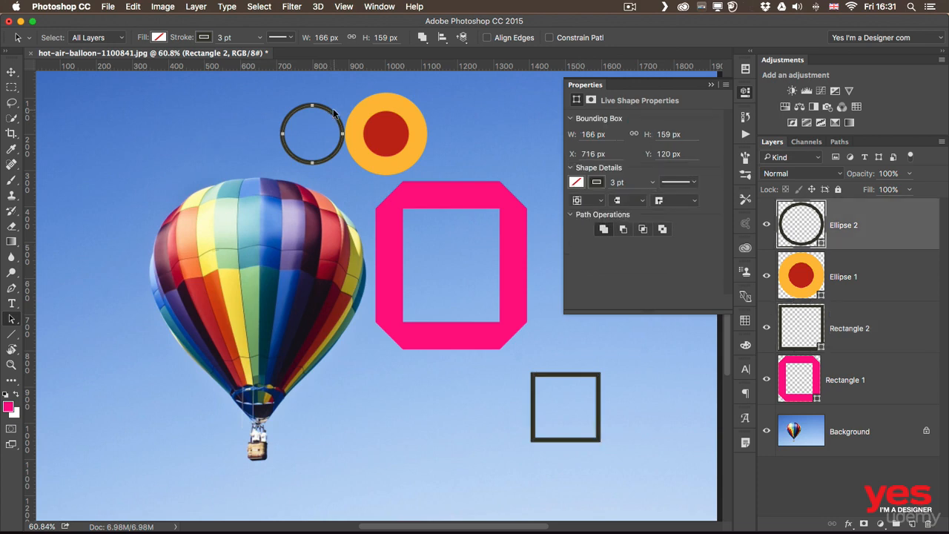
mouse_move(335, 116)
left_mouse_down()
mouse_move(326, 127)
mouse_move(482, 337)
mouse_move(538, 393)
mouse_move(531, 380)
mouse_move(589, 346)
mouse_move(585, 357)
left_mouse_up()
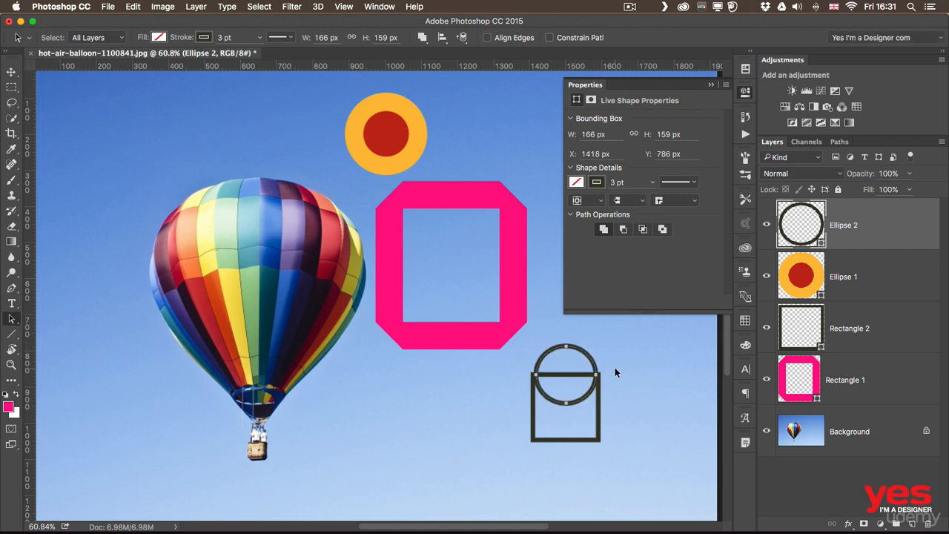
left_click(564, 427, "shift")
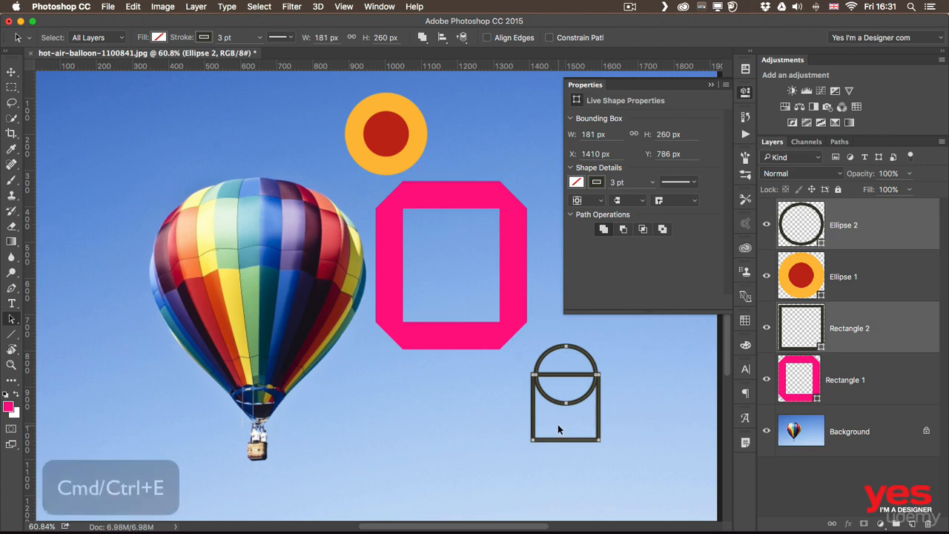
left_click(940, 143)
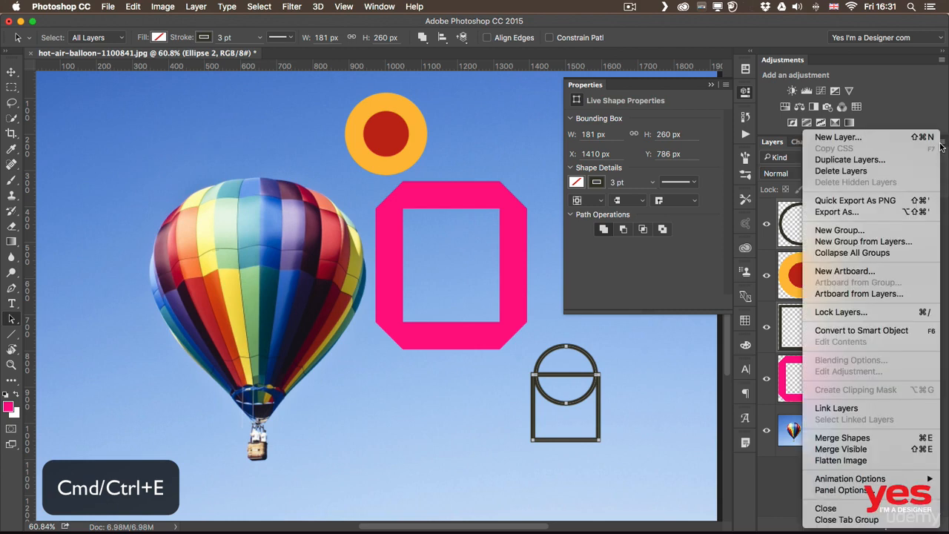
left_click(863, 439)
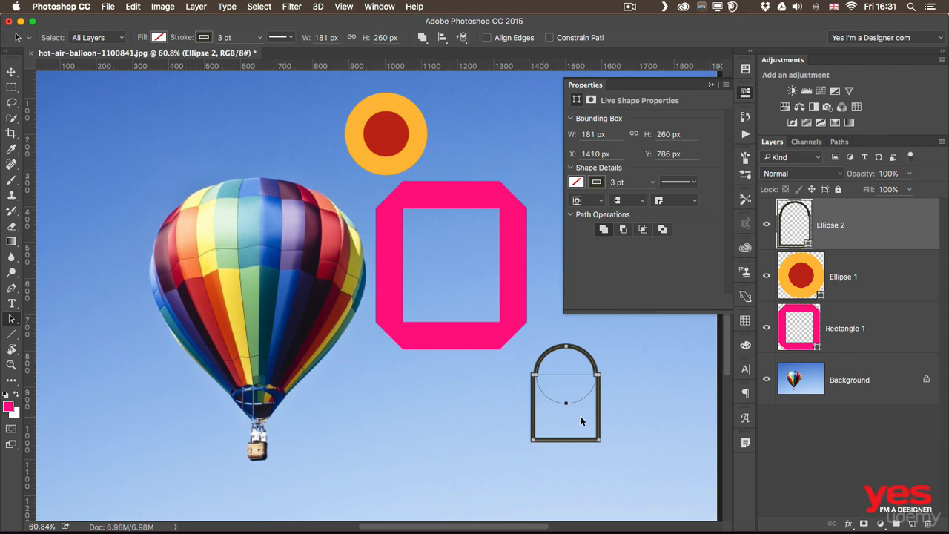
Step: Move the outlined circle onto the small square's lower-right corner, at about X 1508, Y 967 px
left_click(629, 333)
left_click(582, 356)
left_click_drag(583, 356, 617, 423)
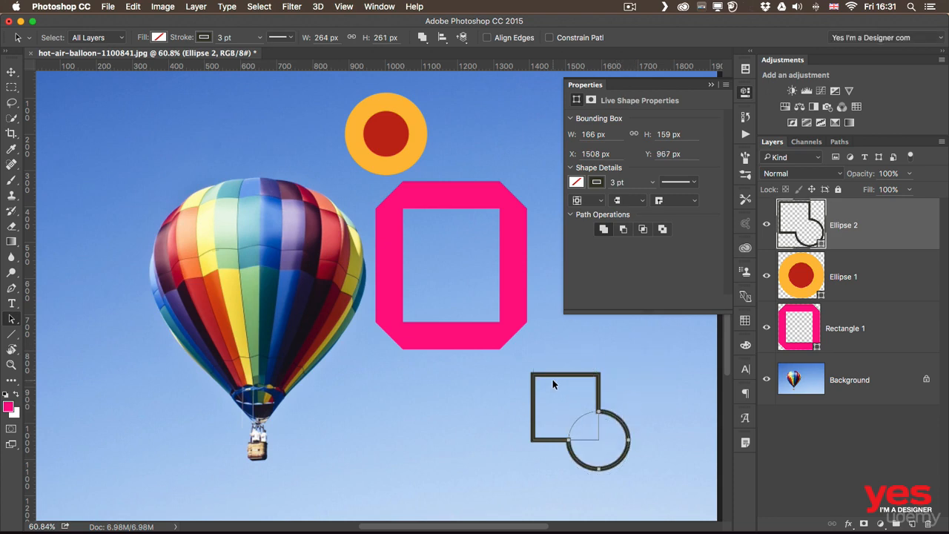
Step: Select the overlapping square and circle together and move them above the balloon's upper left, to about X 101, Y 125 px
left_click_drag(517, 368, 640, 479)
left_click_drag(564, 376, 92, 106)
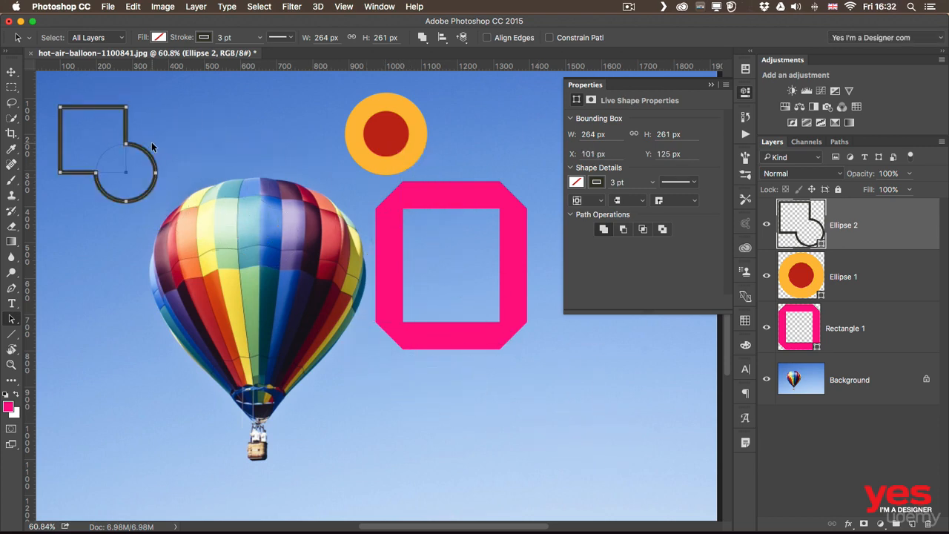
left_click(194, 173)
left_click(116, 153)
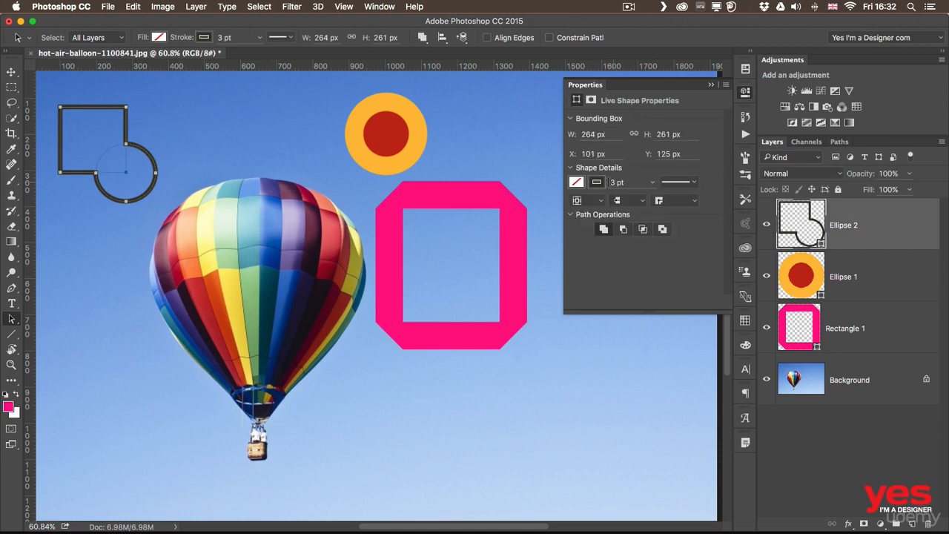
Step: Recolour the combined square and circle's stroke orange and set its width to about 6.36 pt
left_click(600, 183)
left_click(621, 245)
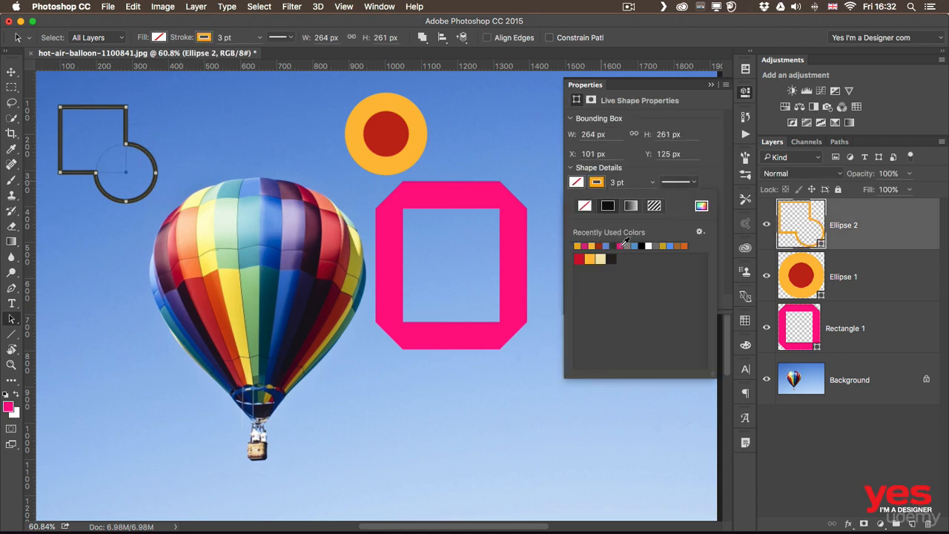
left_click(652, 183)
left_click_drag(651, 197, 653, 196)
Step: Duplicate the square path to its right, at about X 315, Y 126 px, and set the copy to subtract the front shape
scroll(152, 204, "up", 1)
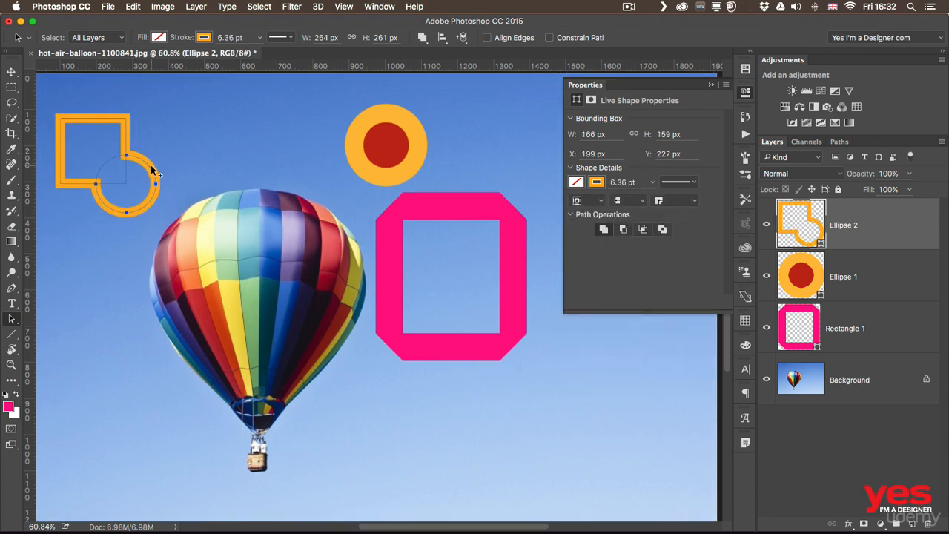
left_click(101, 120)
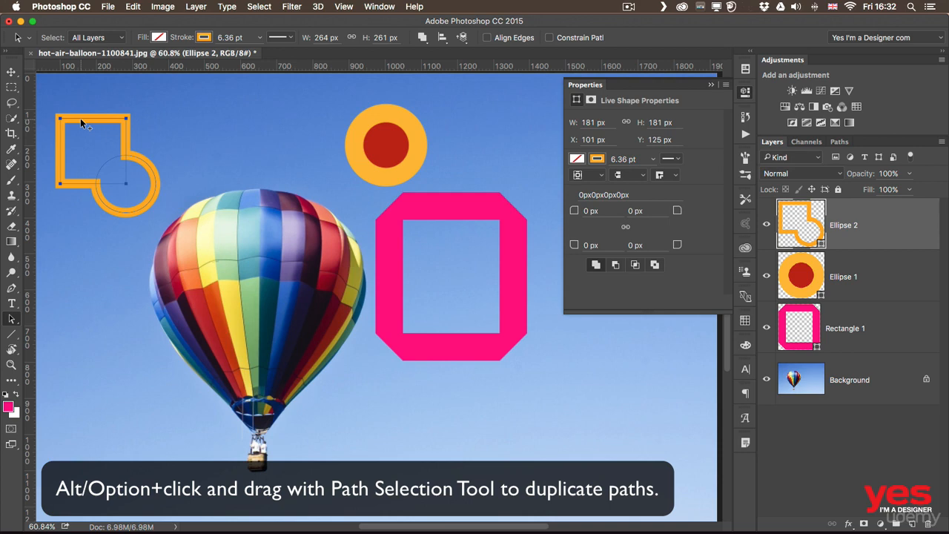
left_click_drag(82, 123, 159, 124)
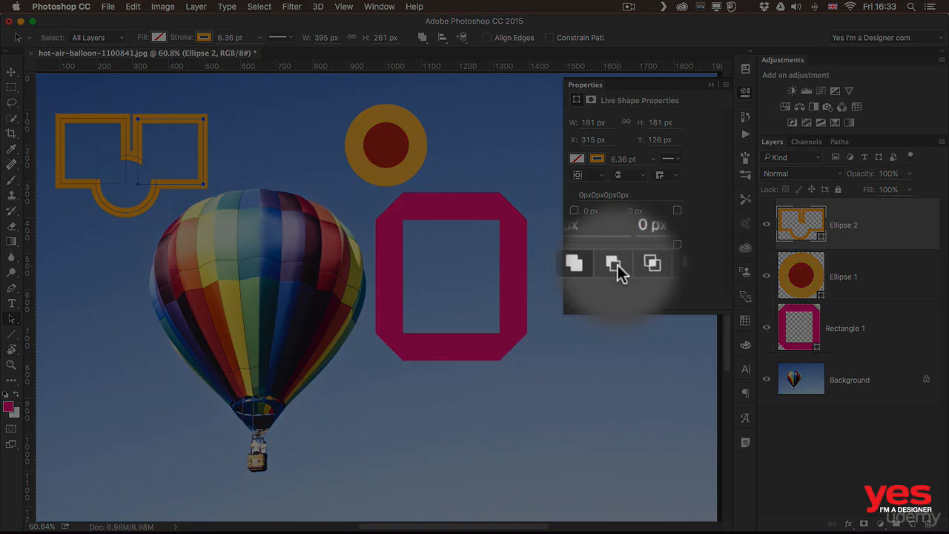
left_click(618, 265)
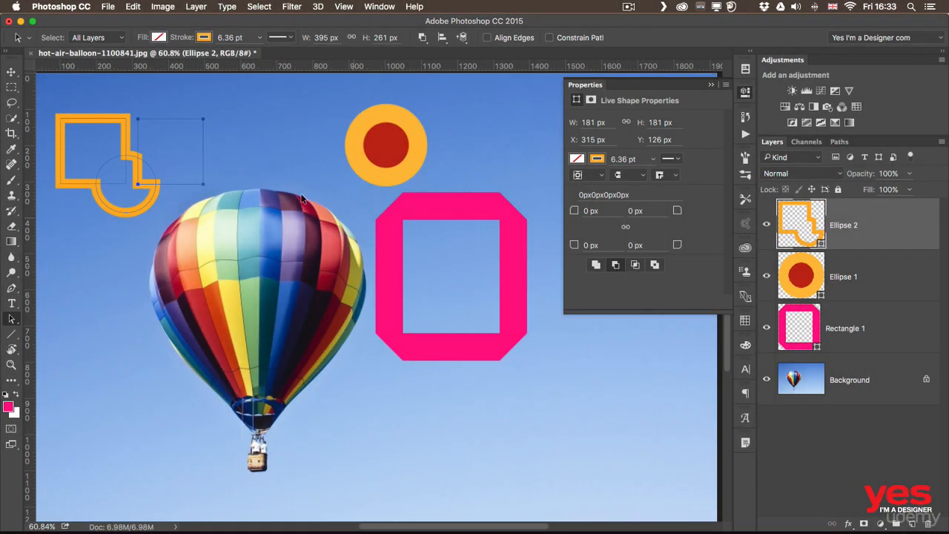
Step: Move the subtracting square over the original square's lower-left corner, to about X 52, Y 252 px, and send it backward one level
left_click_drag(183, 123, 87, 170)
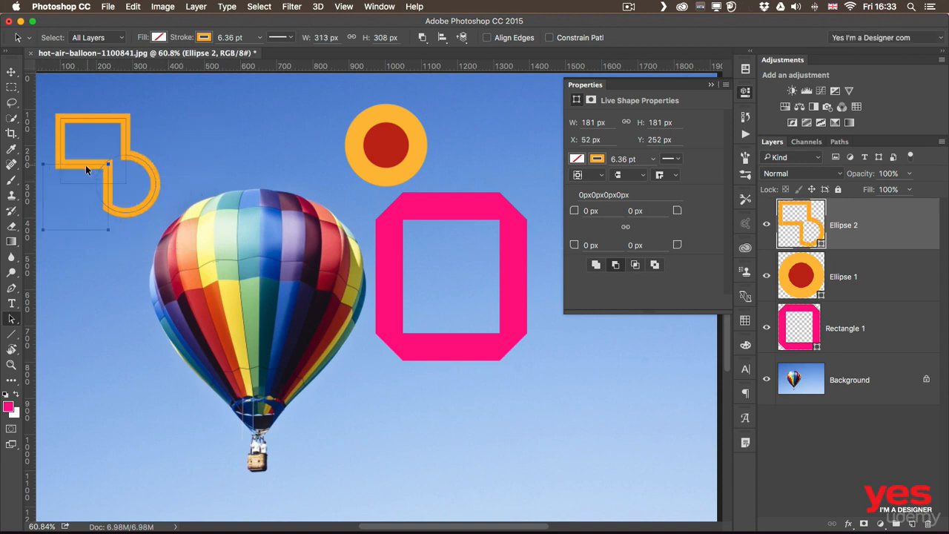
scroll(178, 193, "left", 5)
scroll(178, 193, "up", 1)
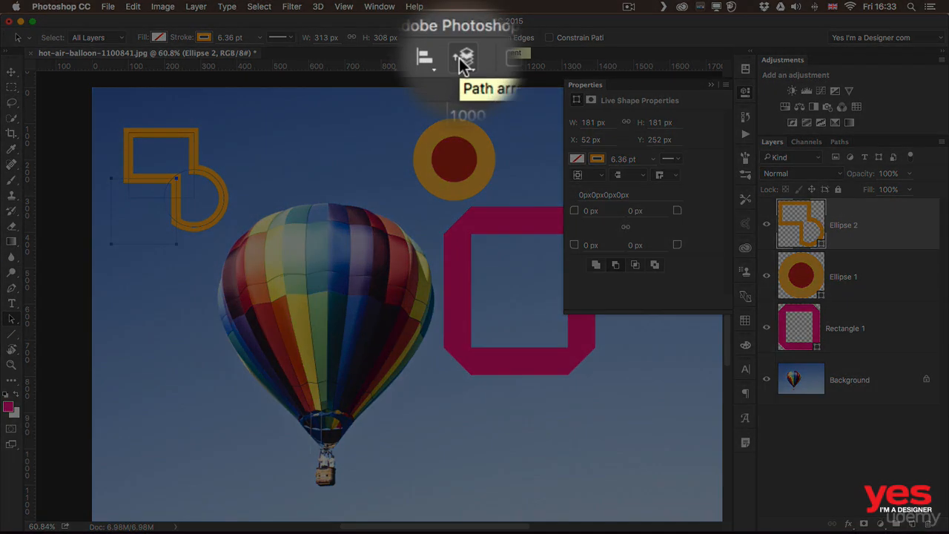
left_click(459, 58)
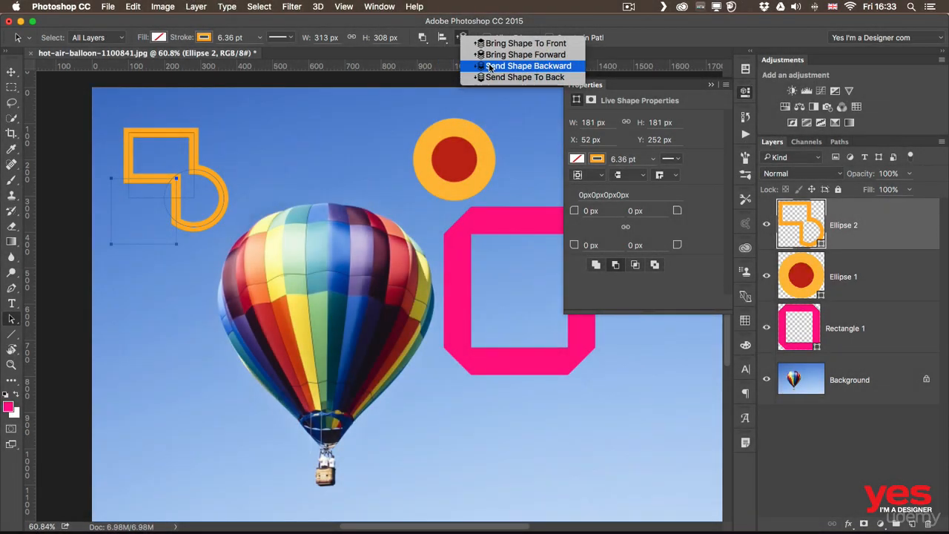
left_click(490, 68)
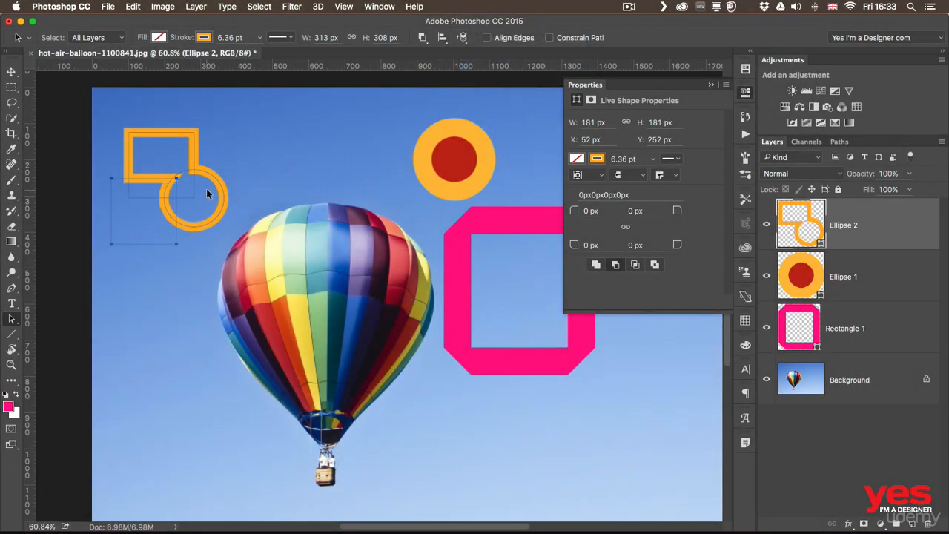
Step: Move the subtracting square over the original square's upper-right part, to about X 192, Y 69 px, and delete it
left_click_drag(104, 242, 159, 178)
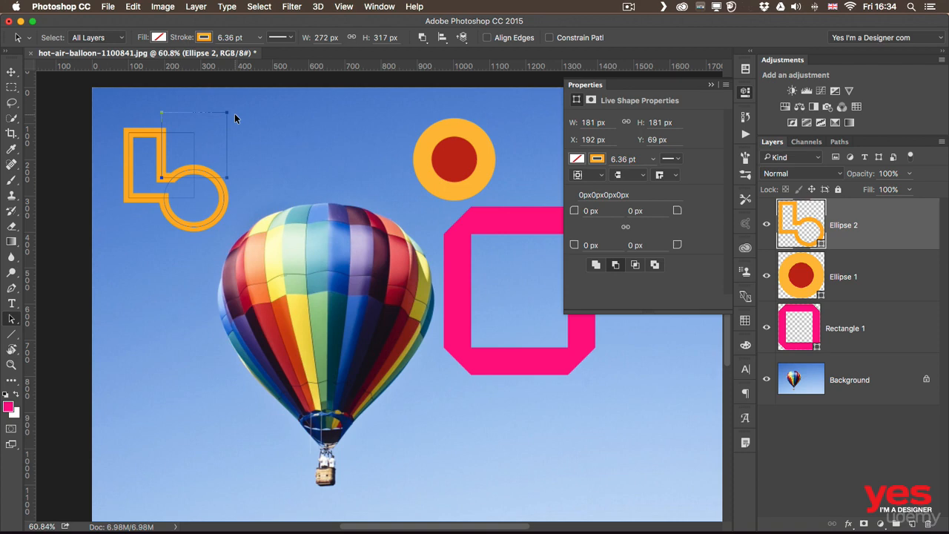
key("BackSpace")
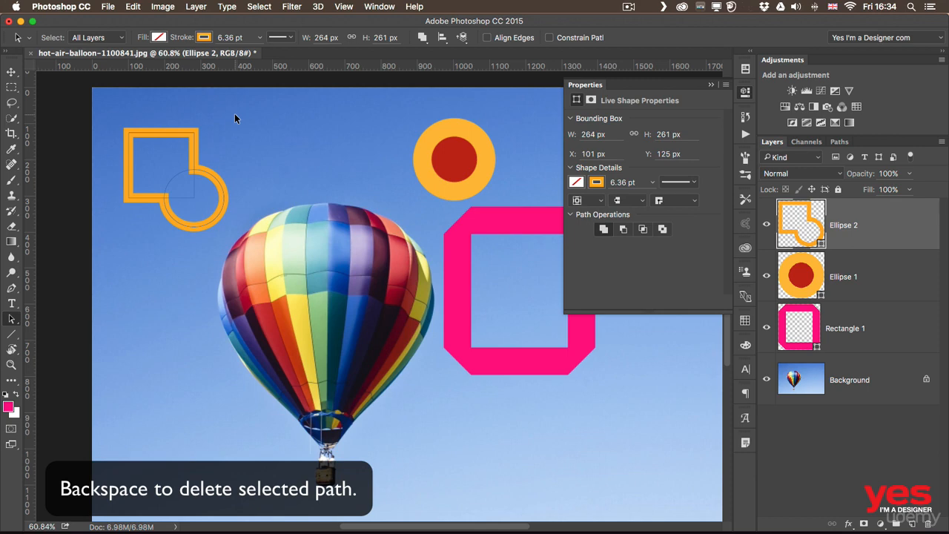
Step: Merge the orange square and circle components into a single path and shift the merged shape slightly to the right
left_click(419, 40)
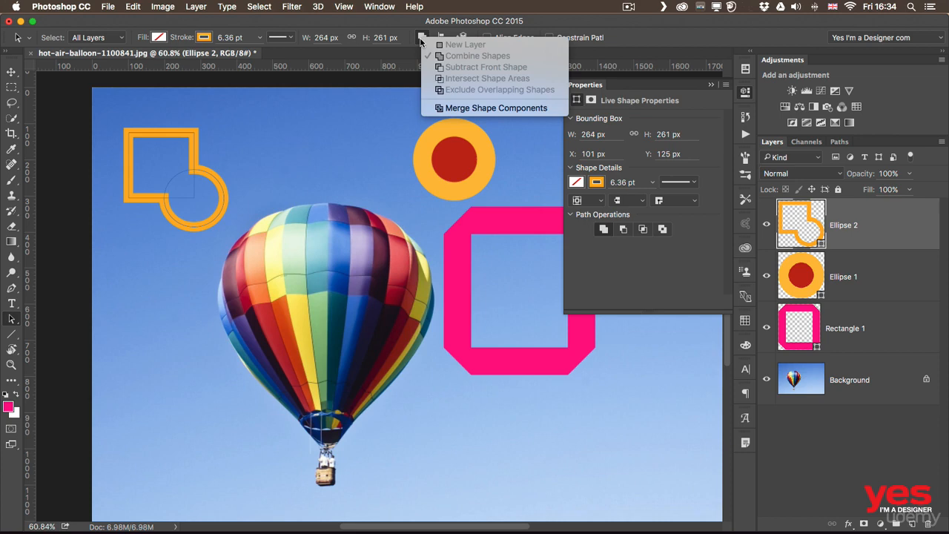
left_click(181, 192)
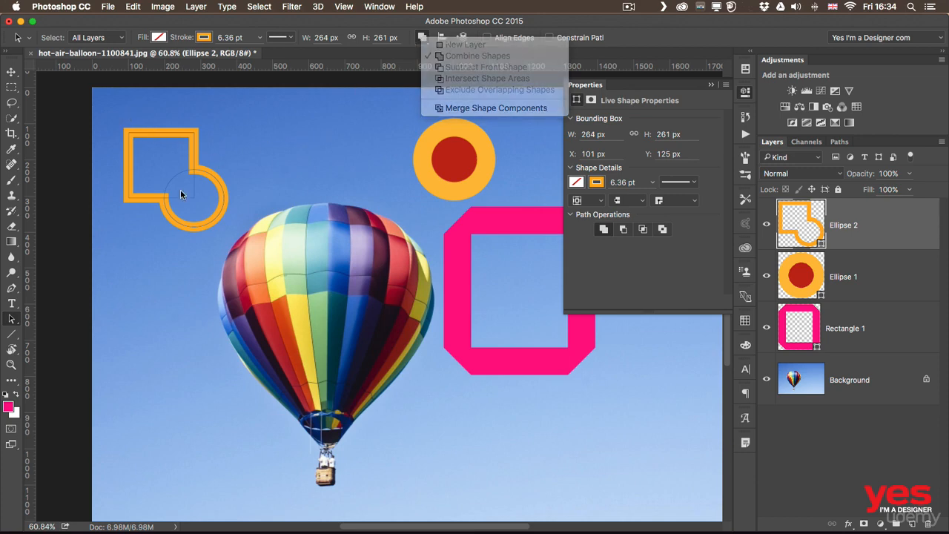
left_click_drag(125, 110, 200, 234)
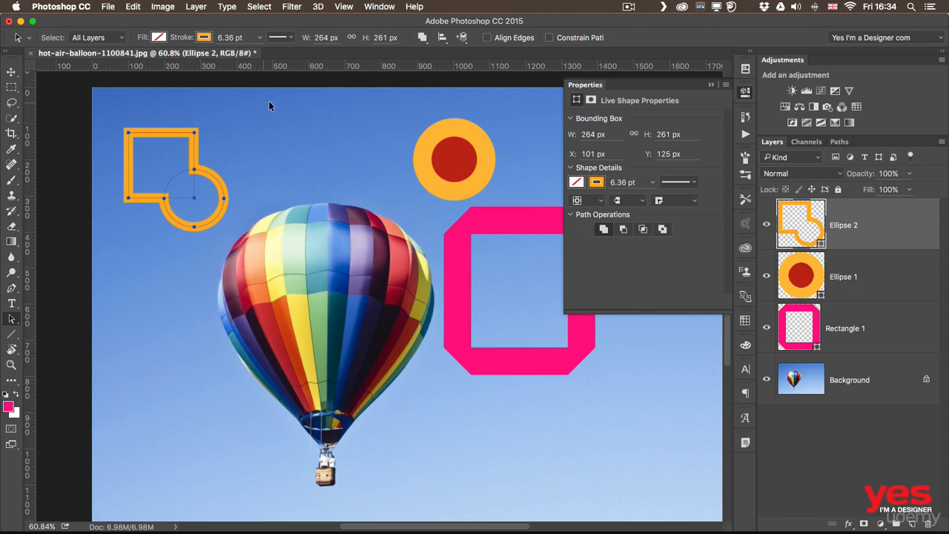
left_click(422, 41)
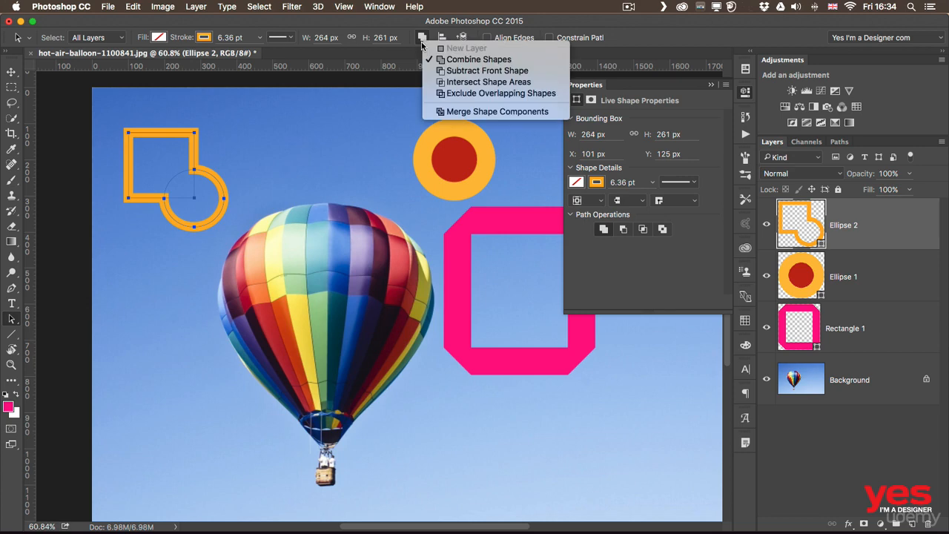
left_click(480, 112)
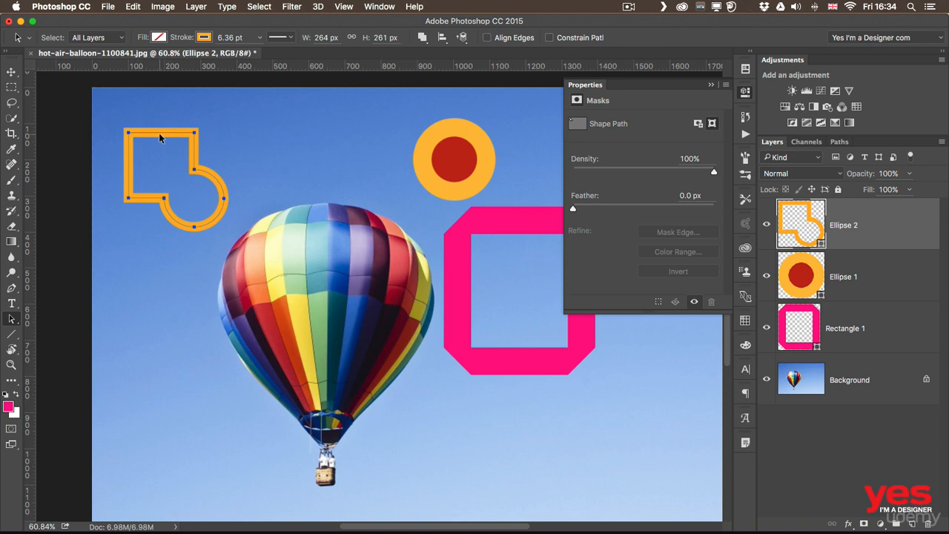
mouse_move(171, 134)
left_mouse_down()
mouse_move(238, 127)
mouse_move(182, 136)
left_mouse_up()
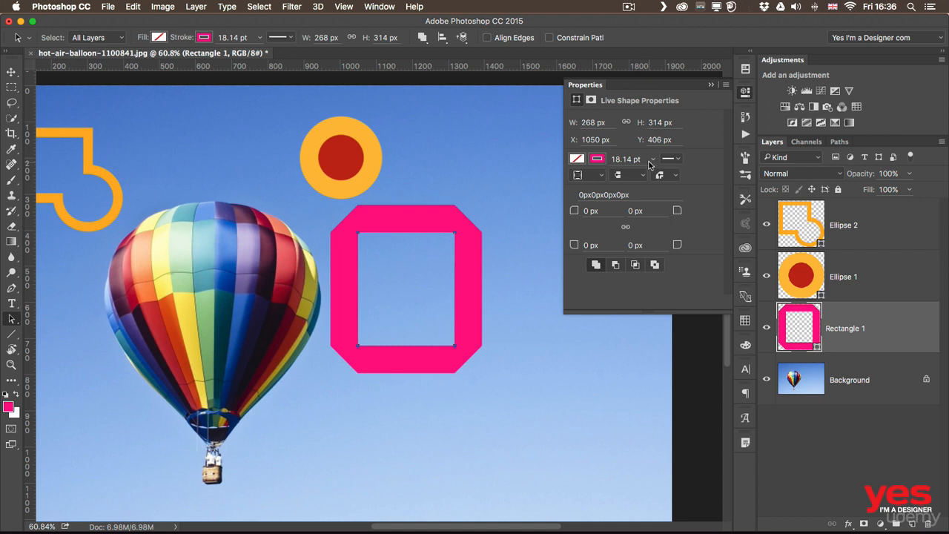
Step: Apply the dashed-line stroke preset to the pink rectangle
left_click(674, 161)
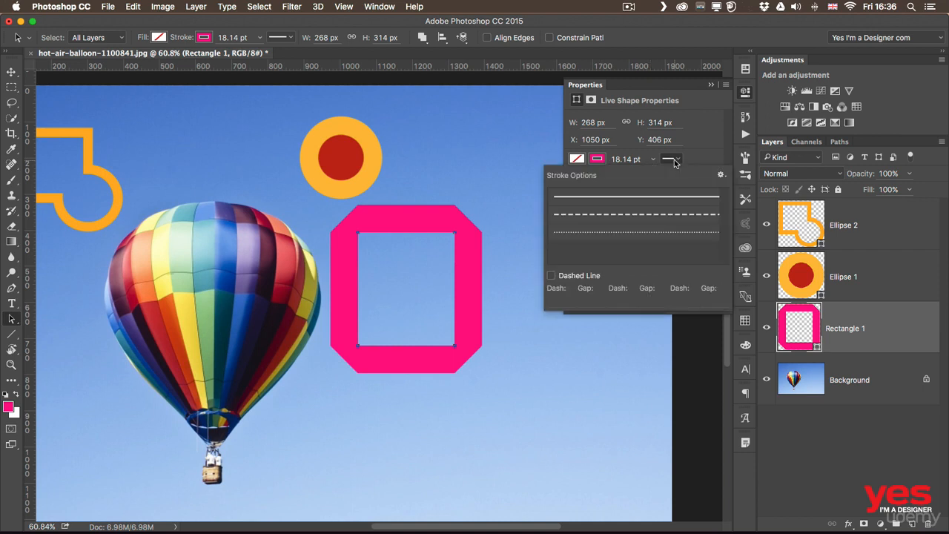
left_click(586, 215)
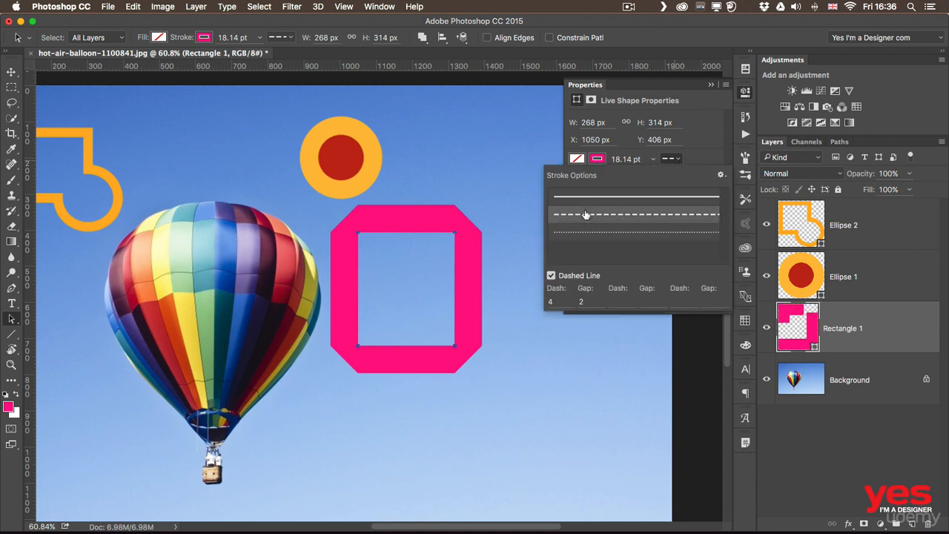
left_click(701, 158)
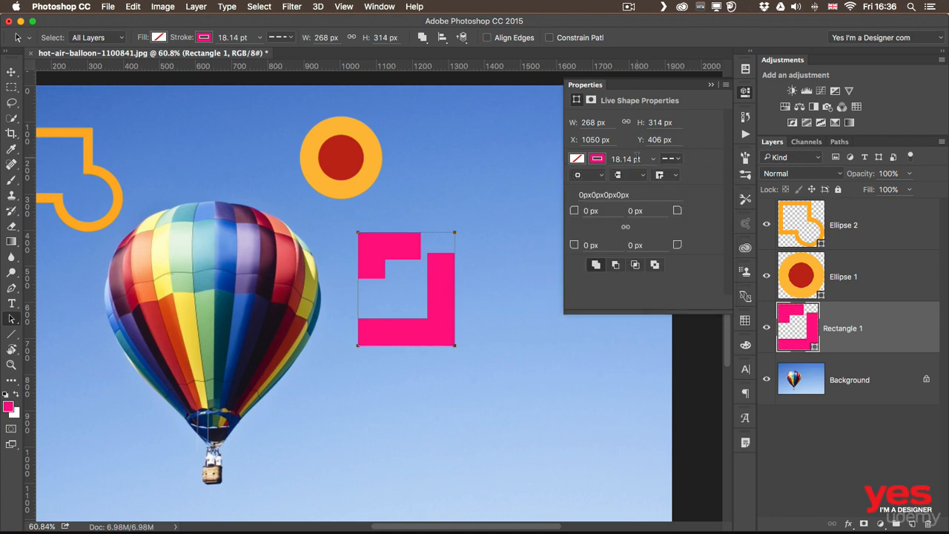
Step: Reduce the pink rectangle's stroke width to about 1.78 pt
left_click(660, 176)
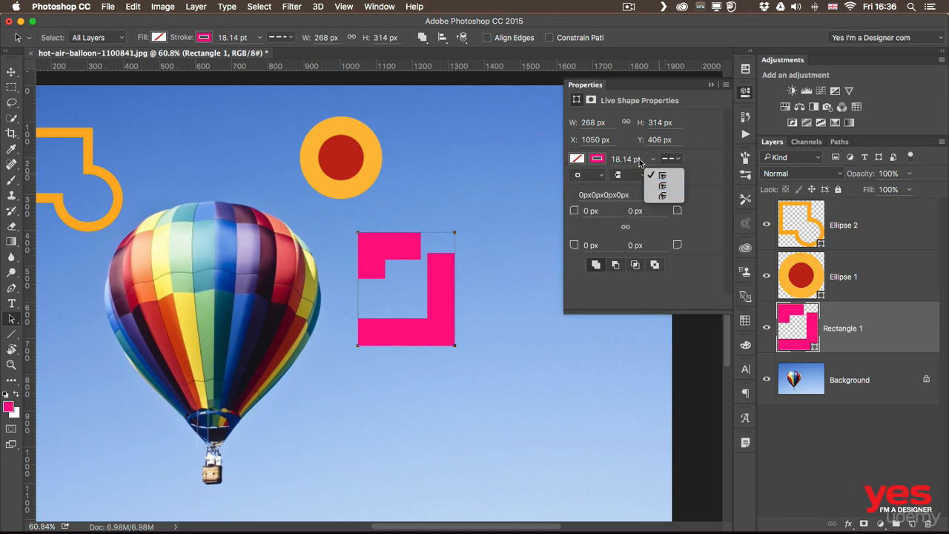
left_click(642, 161)
left_click(653, 159)
left_click_drag(654, 175, 636, 176)
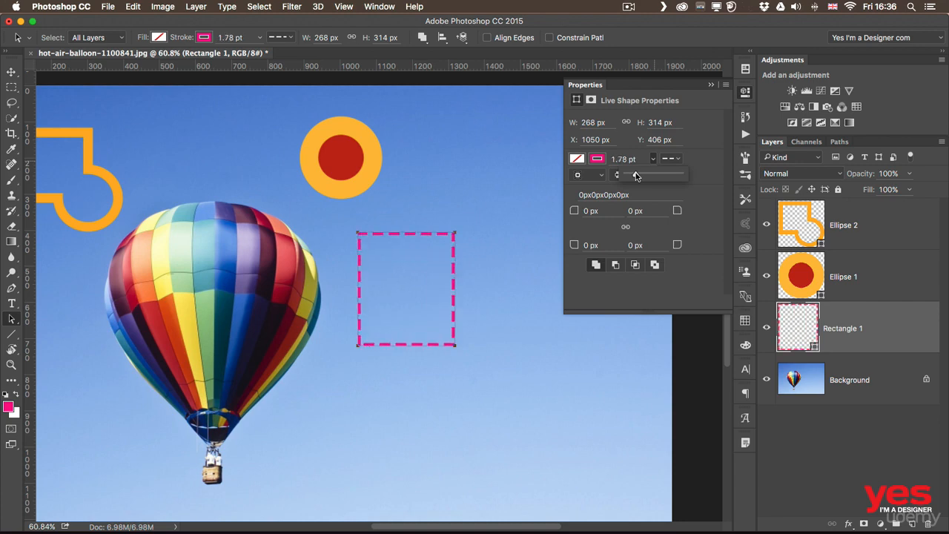
Step: Apply the dotted-line stroke preset to the pink rectangle
left_click(677, 159)
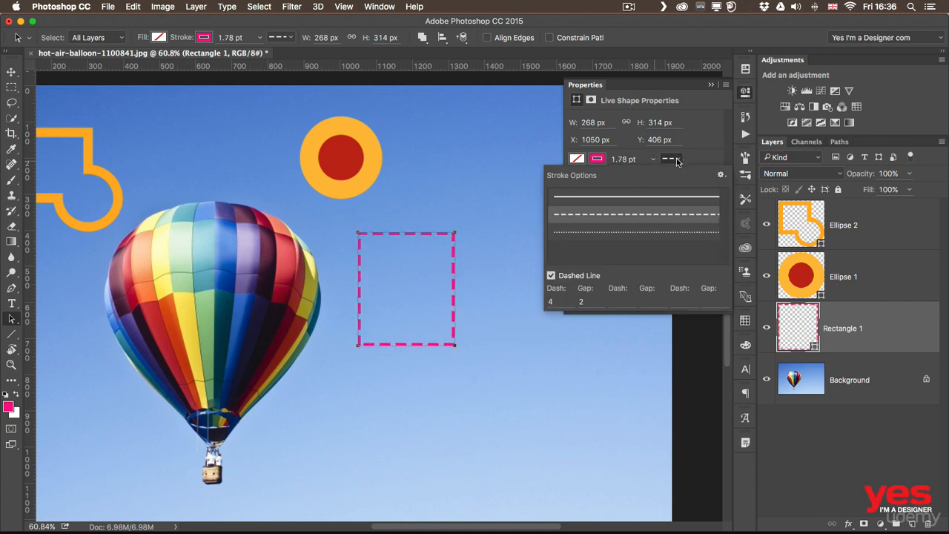
left_click(631, 233)
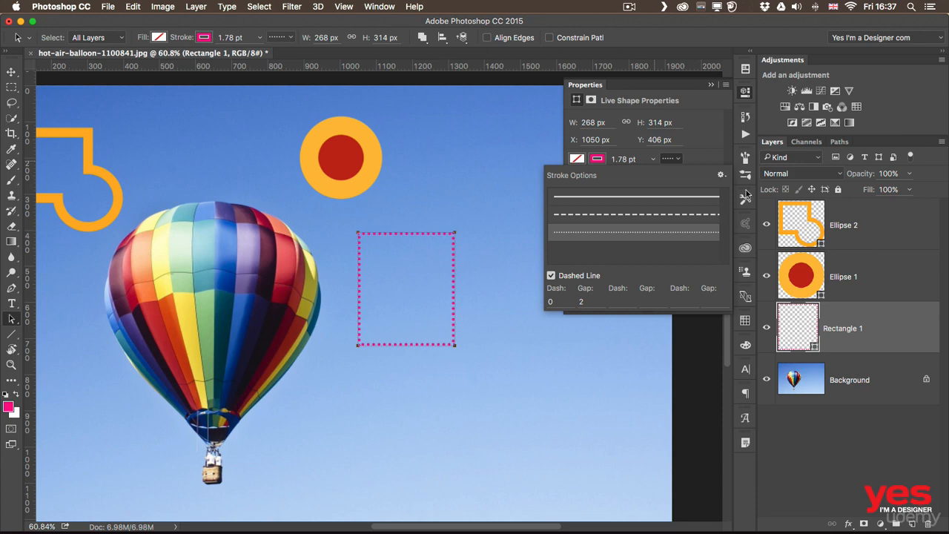
left_click(718, 155)
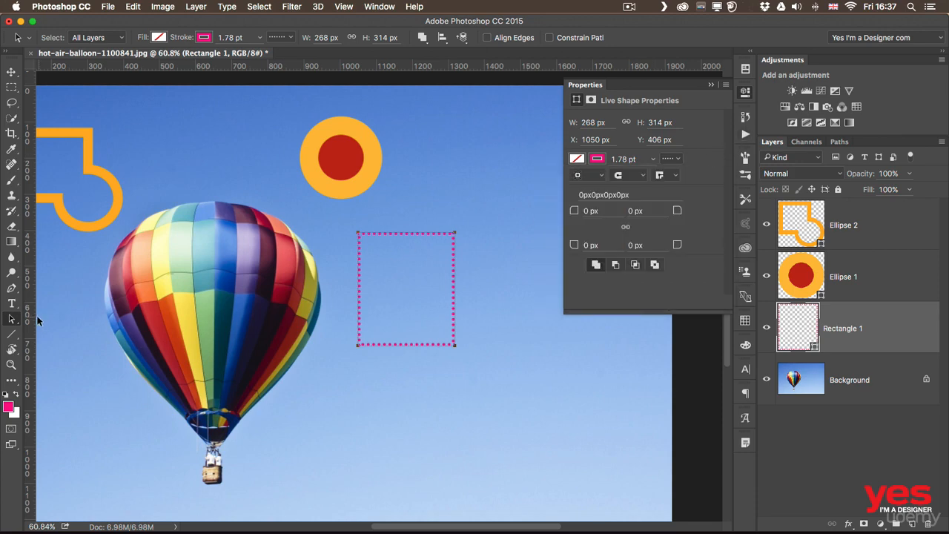
Step: Draw a three-sided polygon about 158 × 136 px above the dotted rectangle, to the right of the yellow and red circle
left_click(12, 336)
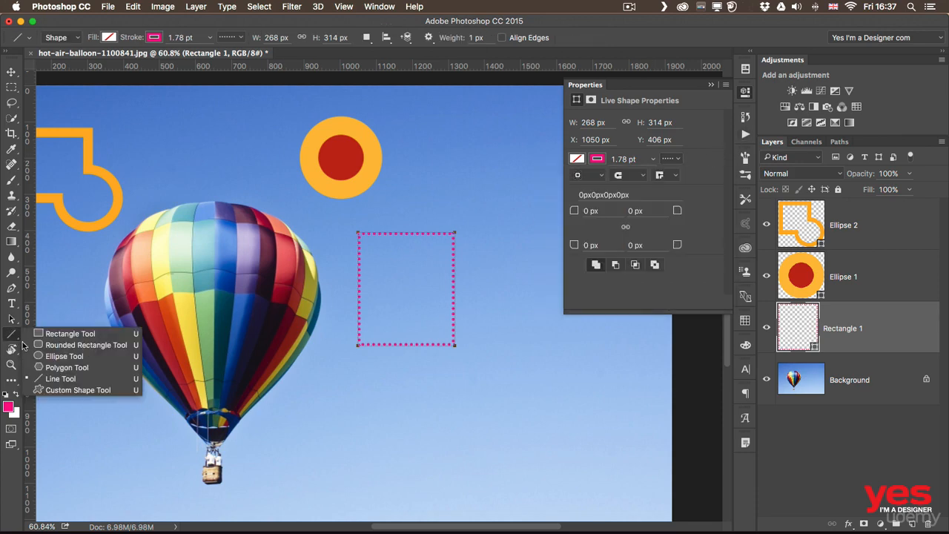
left_click(65, 368)
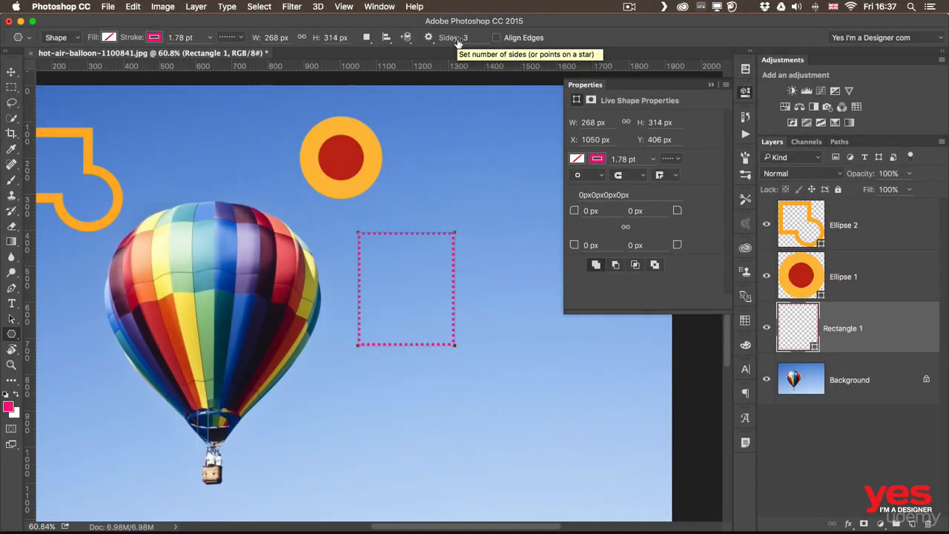
left_click_drag(434, 136, 465, 152)
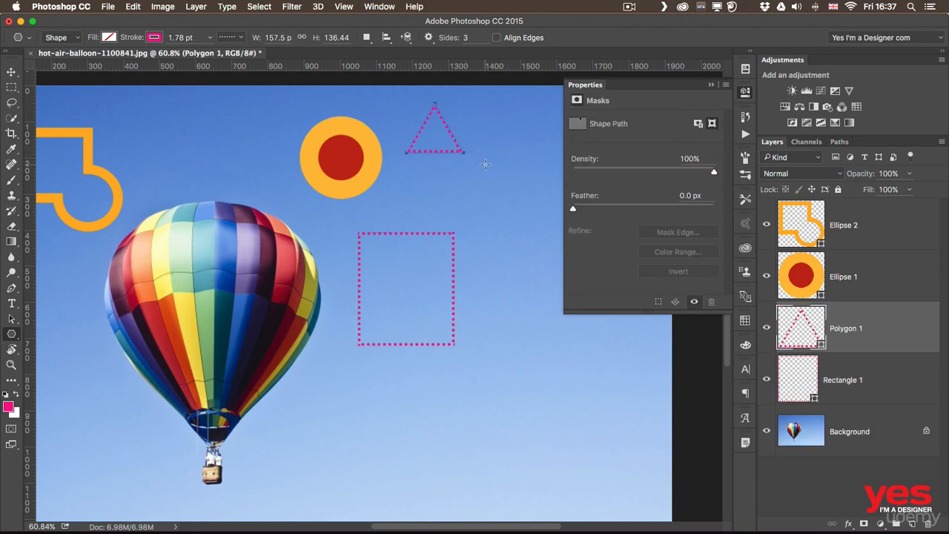
Step: Set the polygon to 6 sides and draw a hexagon about 349 × 403 px overlapping the dotted rectangle's lower-right corner
left_click_drag(453, 39, 462, 41)
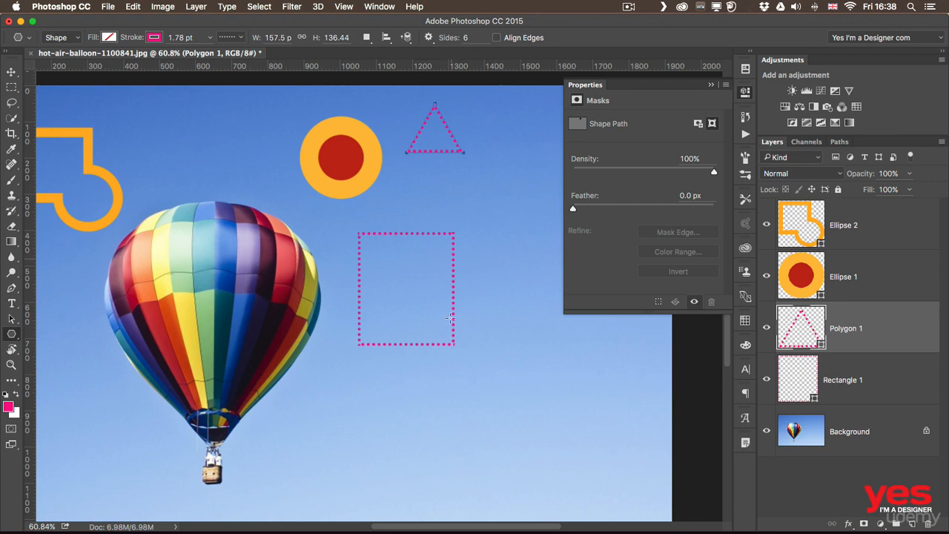
left_click_drag(457, 346, 489, 295)
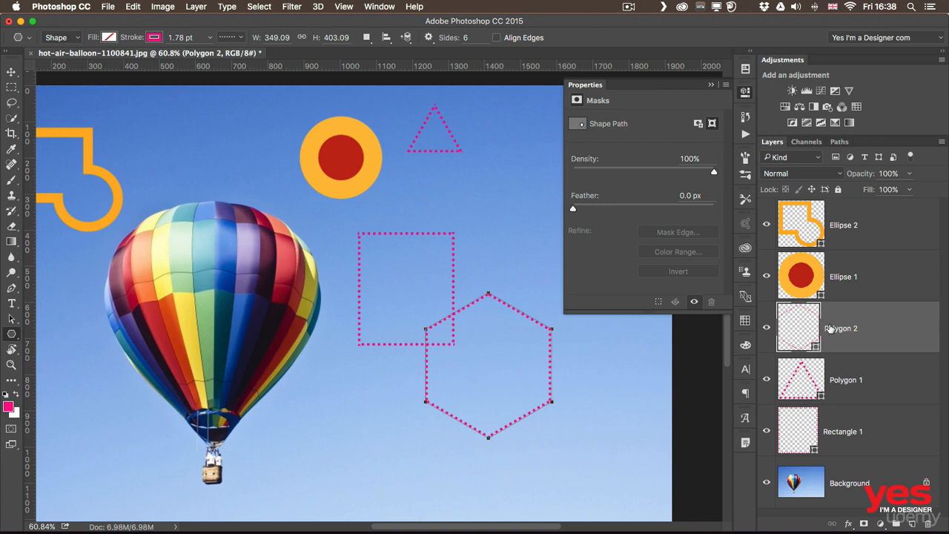
Step: Select the Ellipse 1 layer to reuse its red fill and orange stroke, and draw a tilted hexagon about 132 px wide below the triangle
left_click(872, 288)
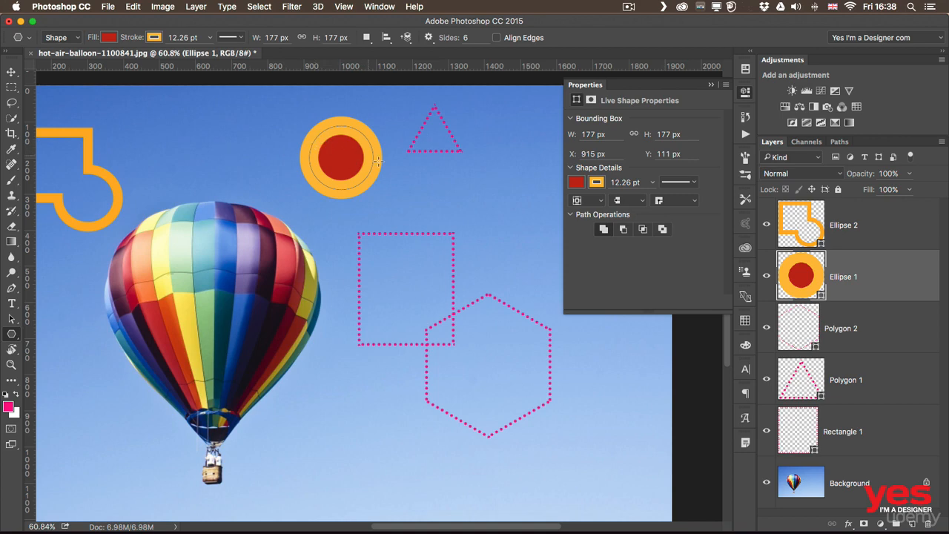
left_click_drag(447, 187, 464, 218)
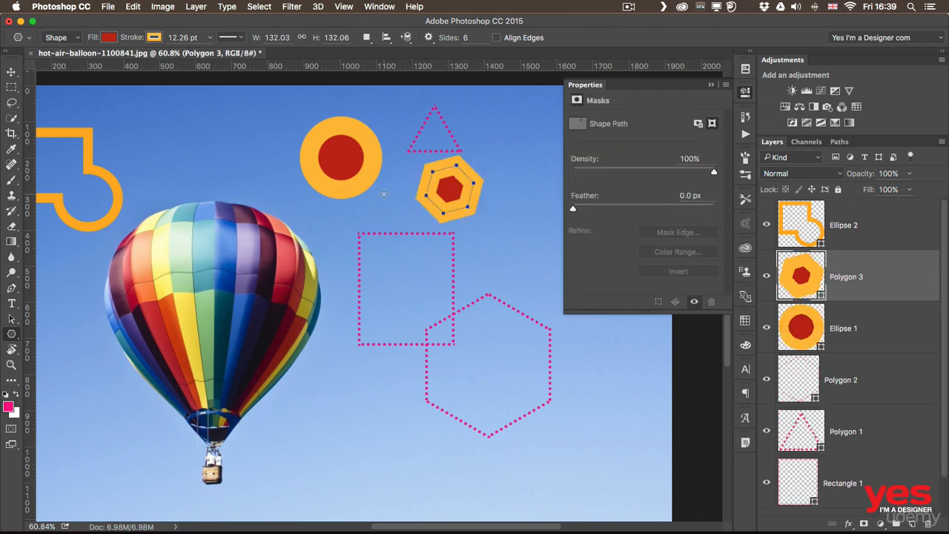
Step: Draw a crown custom shape about 286 × 265 px in the open sky beside the balloon's basket
left_click(13, 335)
left_click(90, 390)
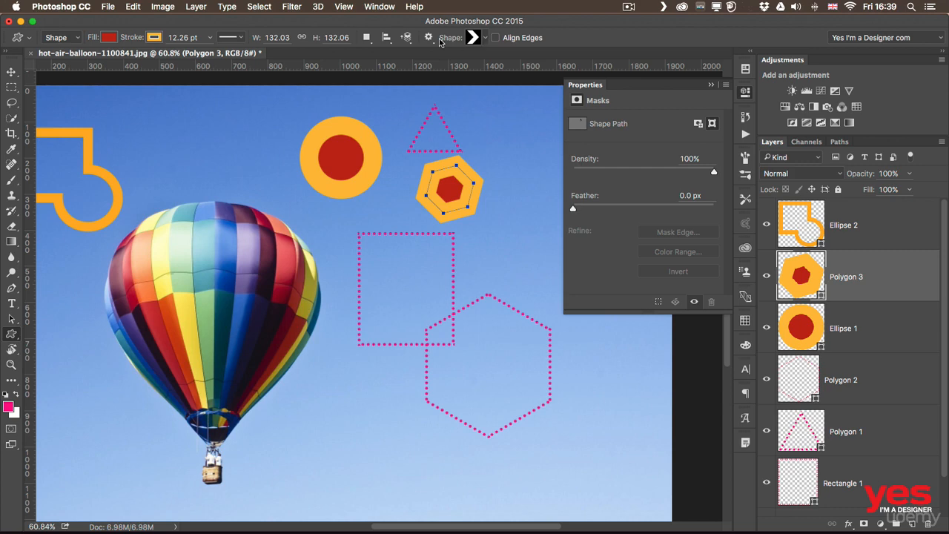
left_click(486, 38)
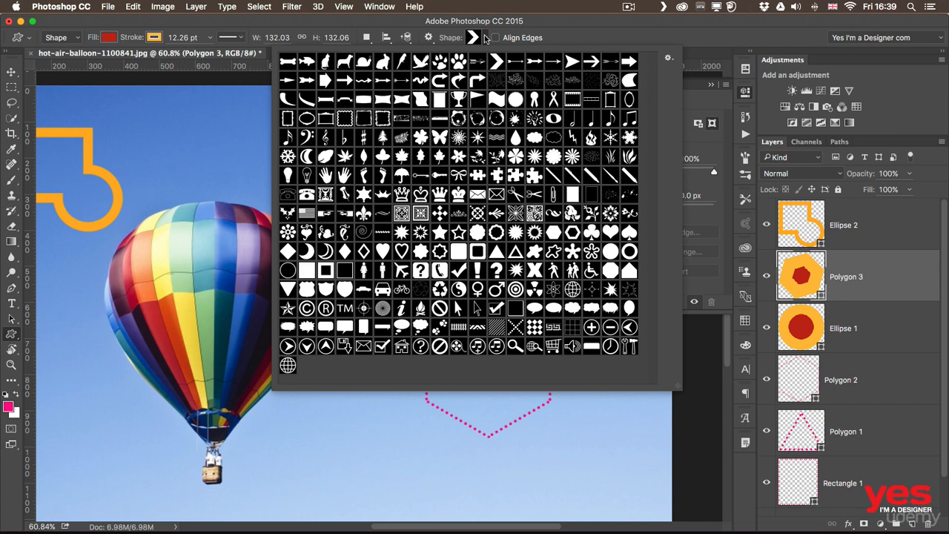
left_click(668, 57)
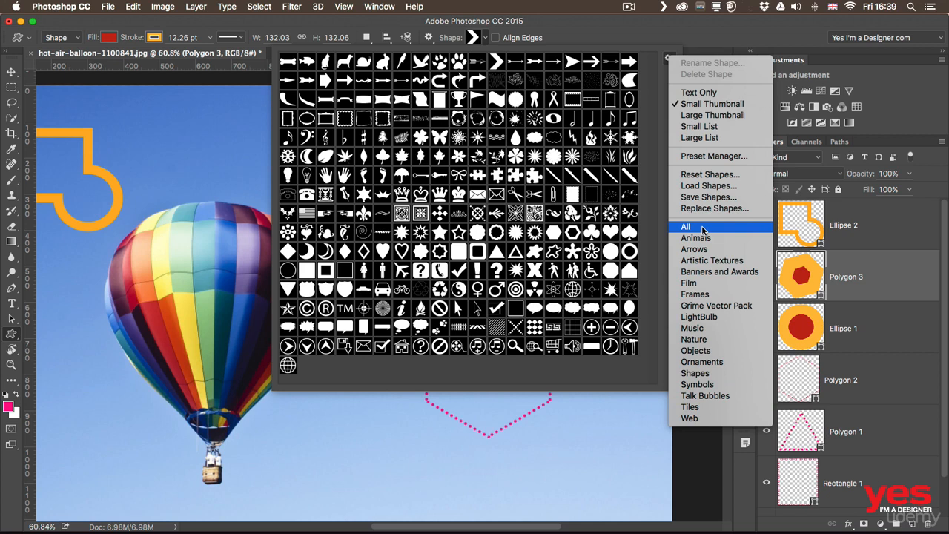
left_click(402, 199)
left_click(401, 197)
left_click(584, 44)
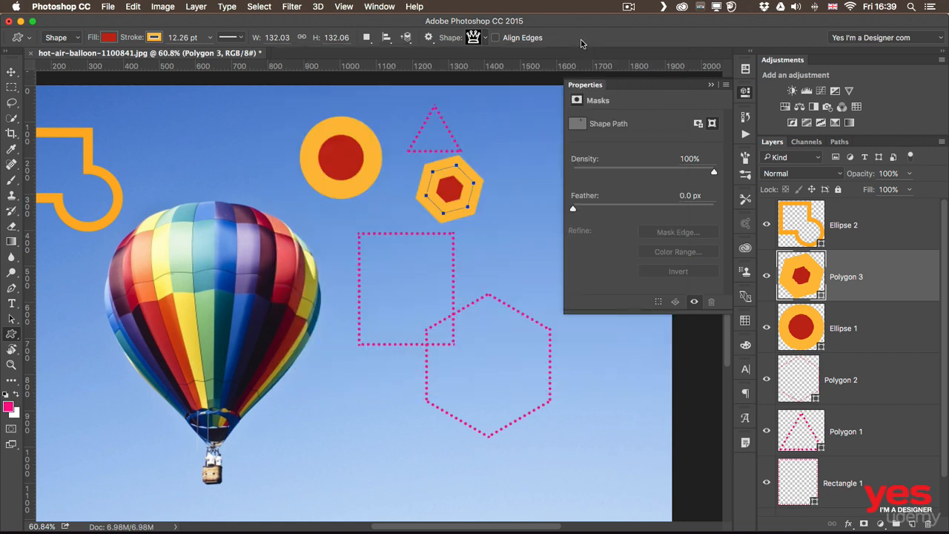
left_click_drag(195, 136, 300, 276)
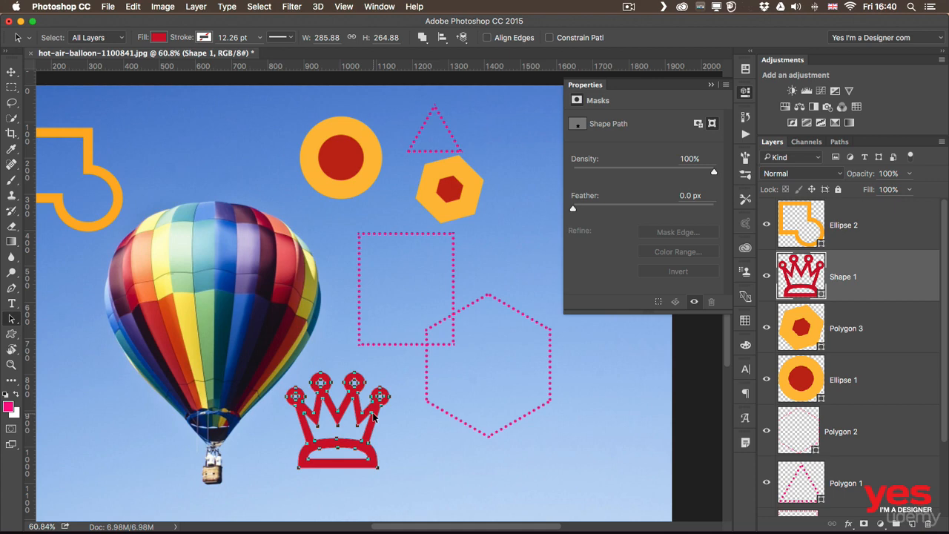
Step: Fill the crown with yellow sampled from the balloon, and refill it with a blue sampled from another panel
left_click(12, 151)
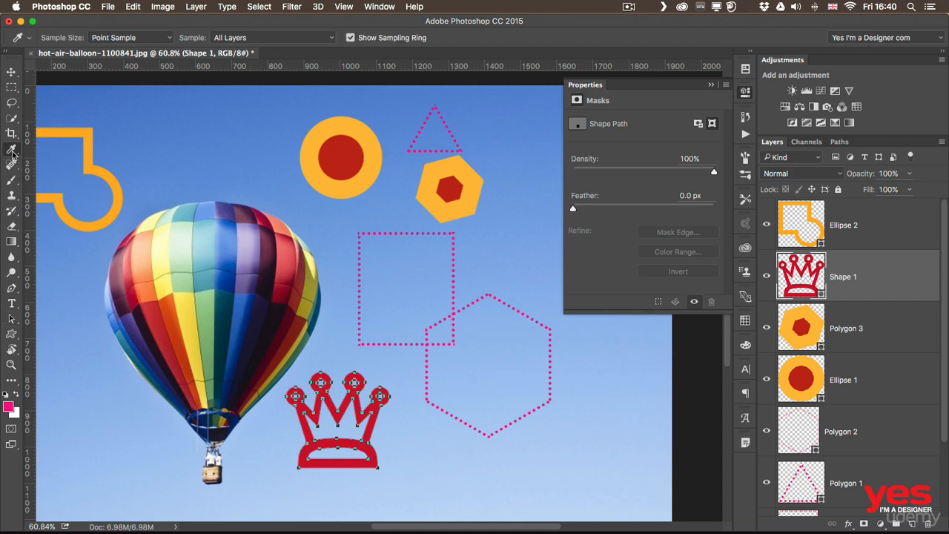
left_click(185, 306)
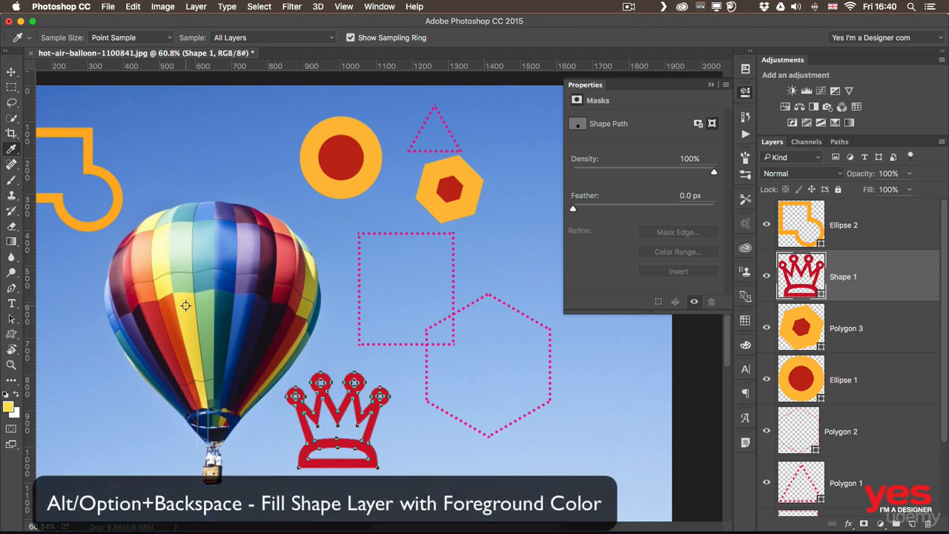
key("alt+BackSpace")
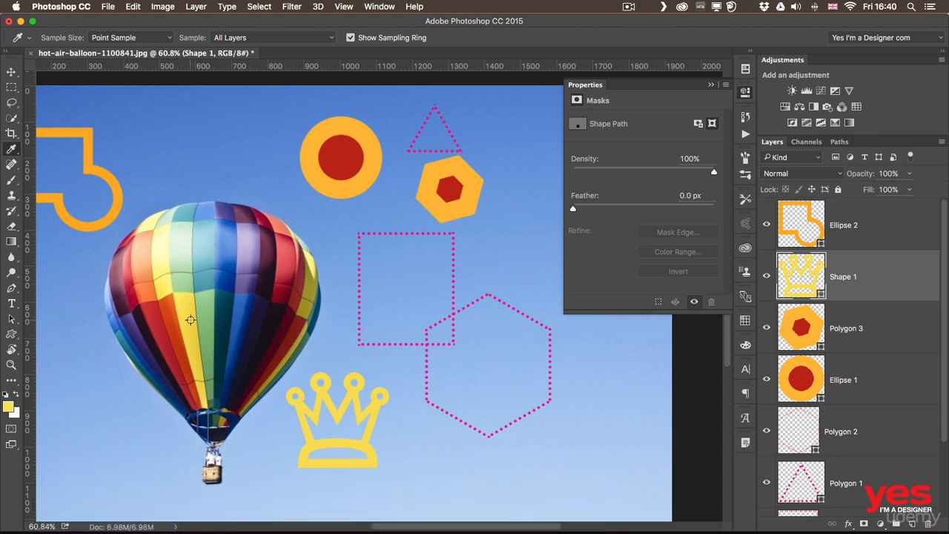
left_click(240, 305)
key("alt+BackSpace")
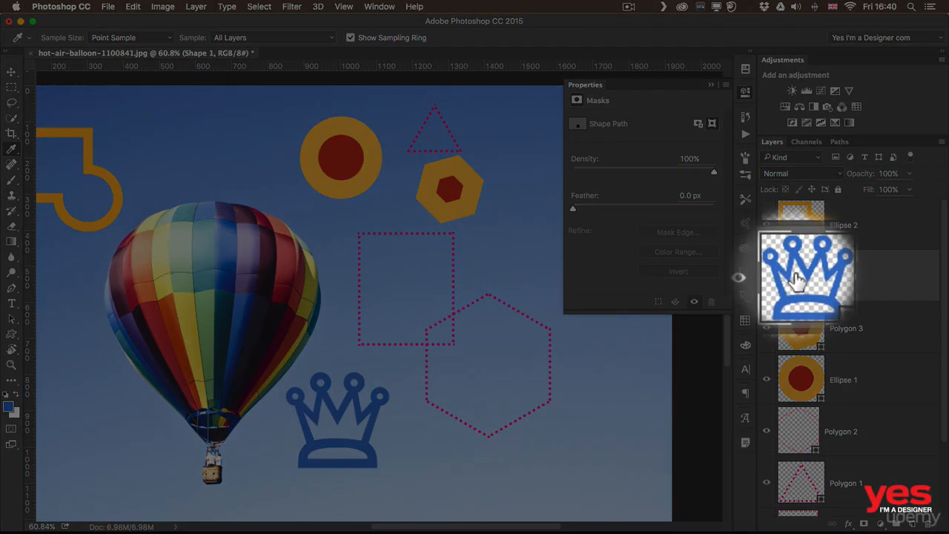
Step: Try various balloon colours as the Shape 1 layer's fill and settle on a pale green sampled from the balloon
double_click(801, 275)
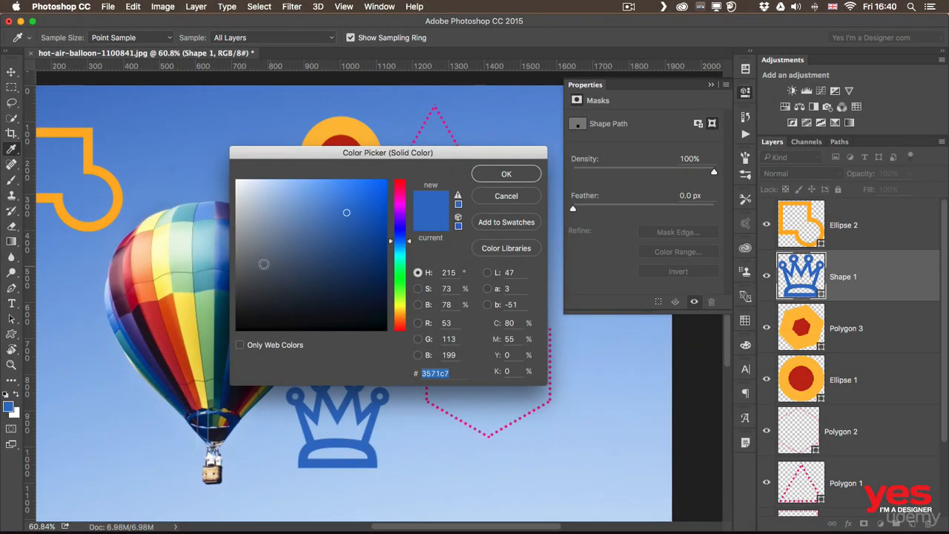
left_click(185, 243)
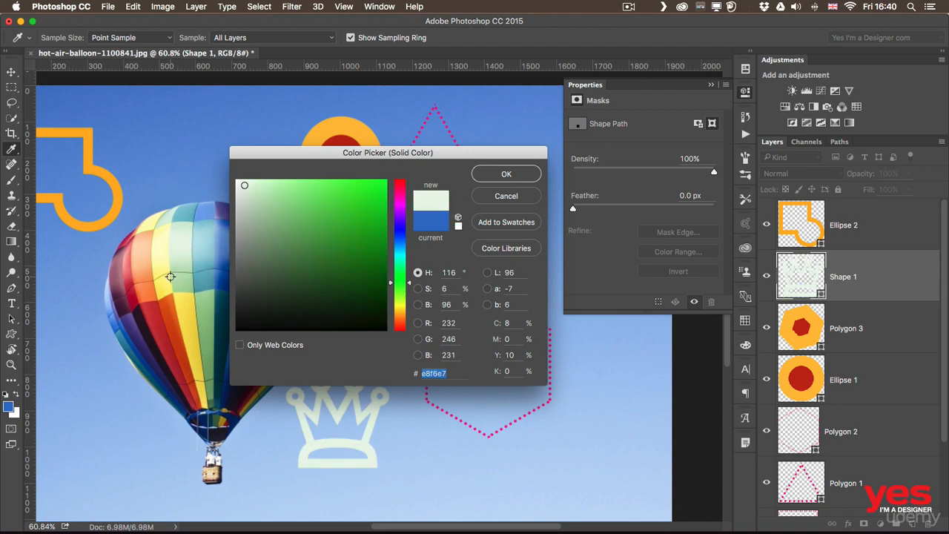
left_click(178, 301)
left_click(172, 310)
left_click(160, 304)
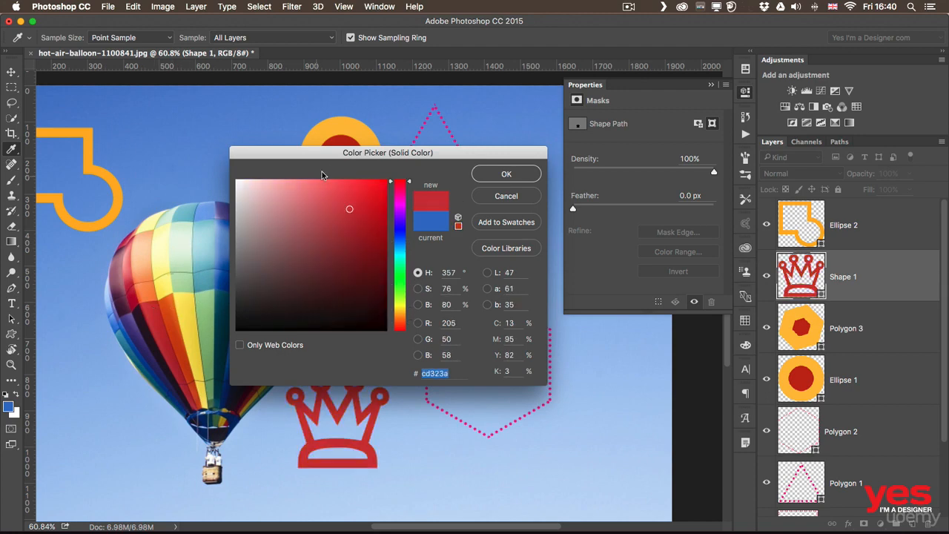
left_click_drag(343, 157, 433, 102)
left_click(285, 249)
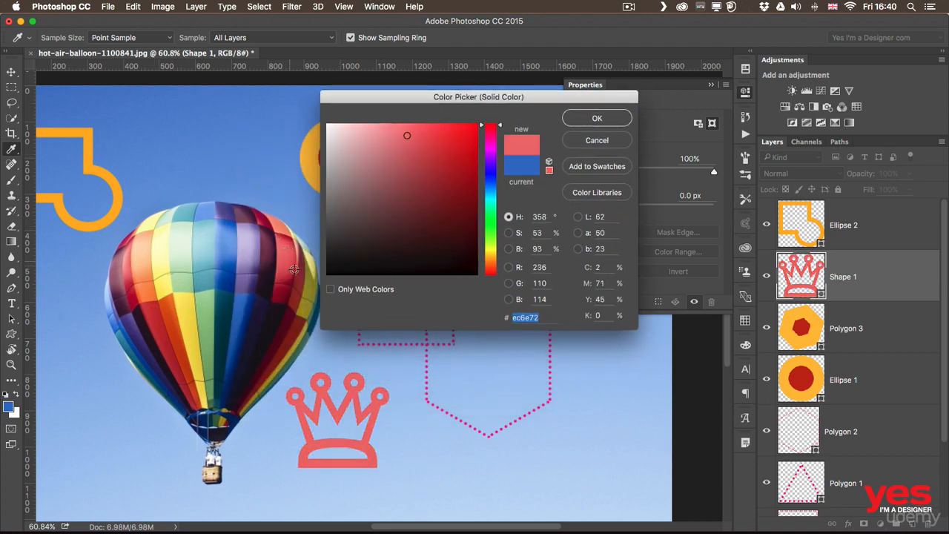
left_click(291, 305)
left_click(290, 312)
left_click(211, 250)
left_click(170, 259)
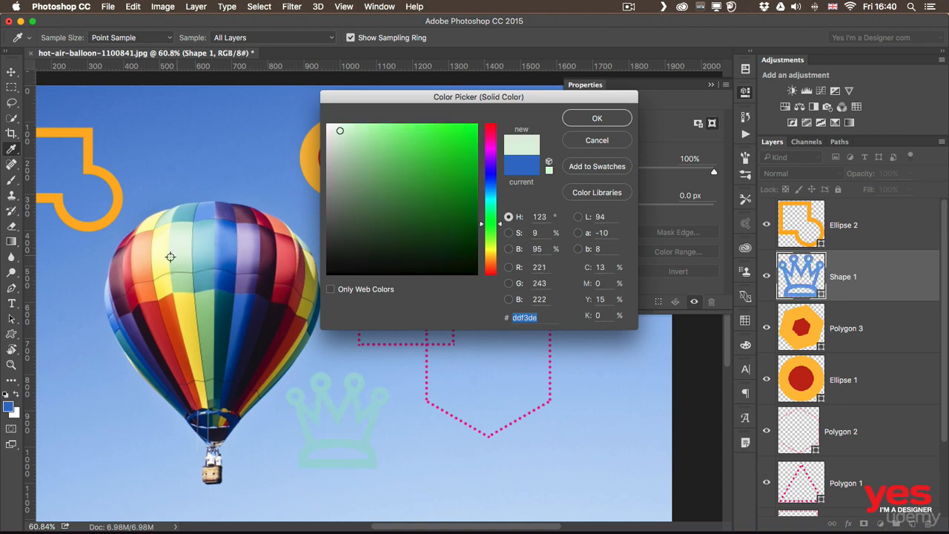
left_click(170, 263)
left_click(176, 270)
left_click(176, 252)
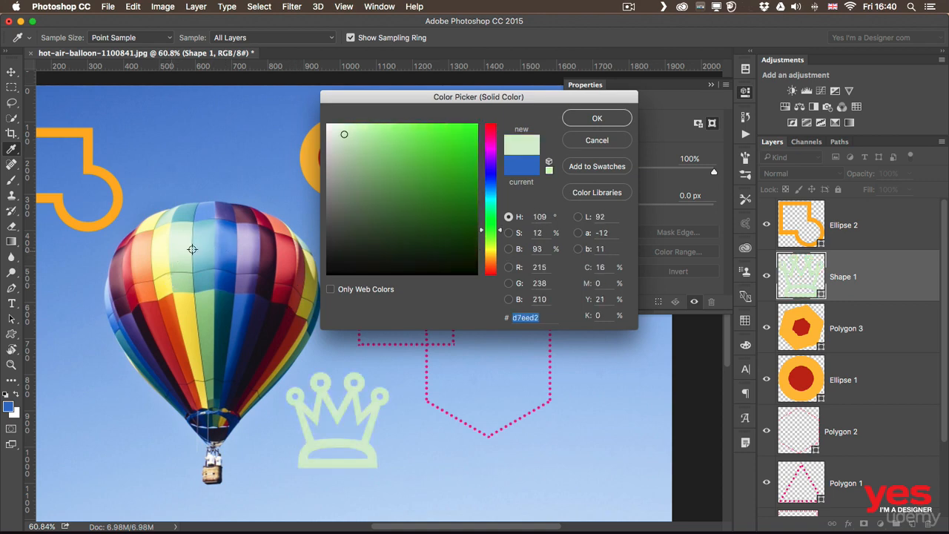
left_click(597, 118)
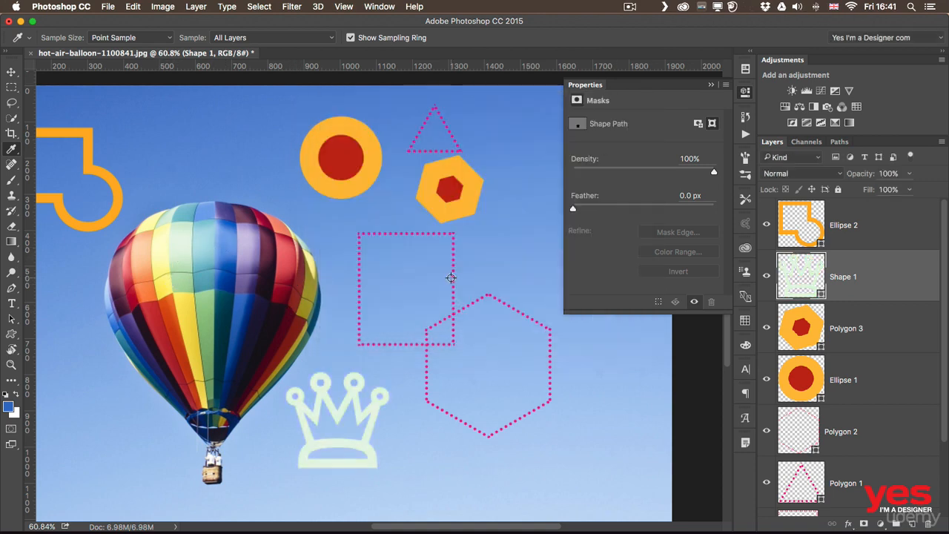
Step: Select the two outer bottom anchor points of the crown and pull its base down to an overall height of about 308 px
left_click(16, 320)
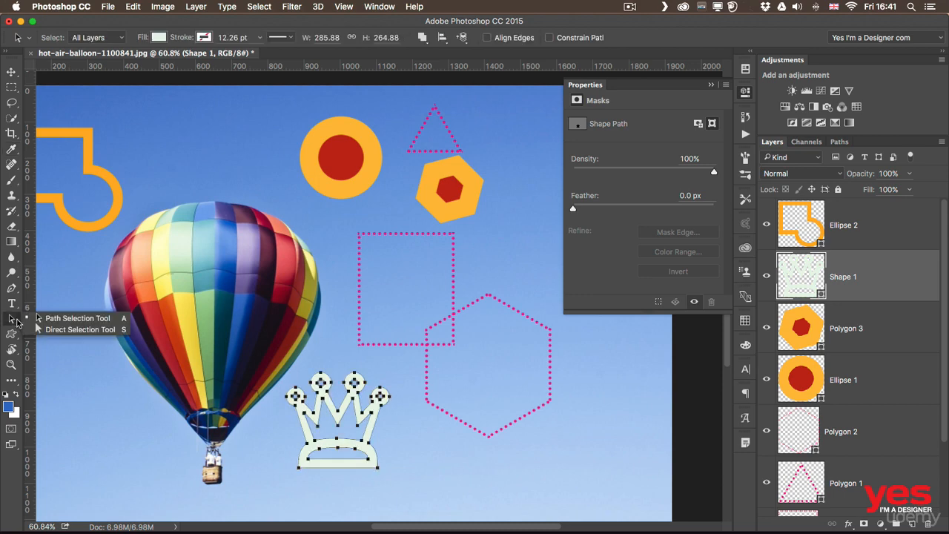
left_click(77, 329)
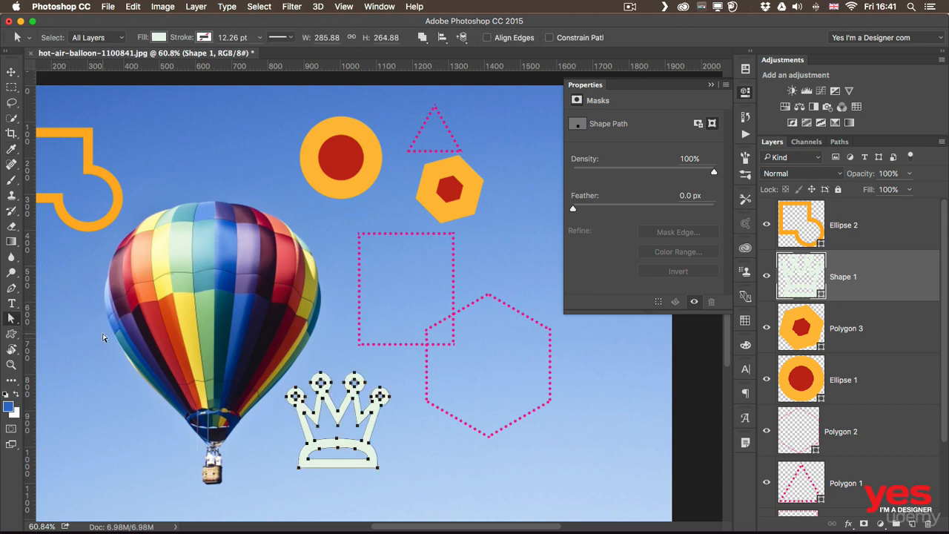
left_click(289, 478)
left_click_drag(292, 478, 379, 486)
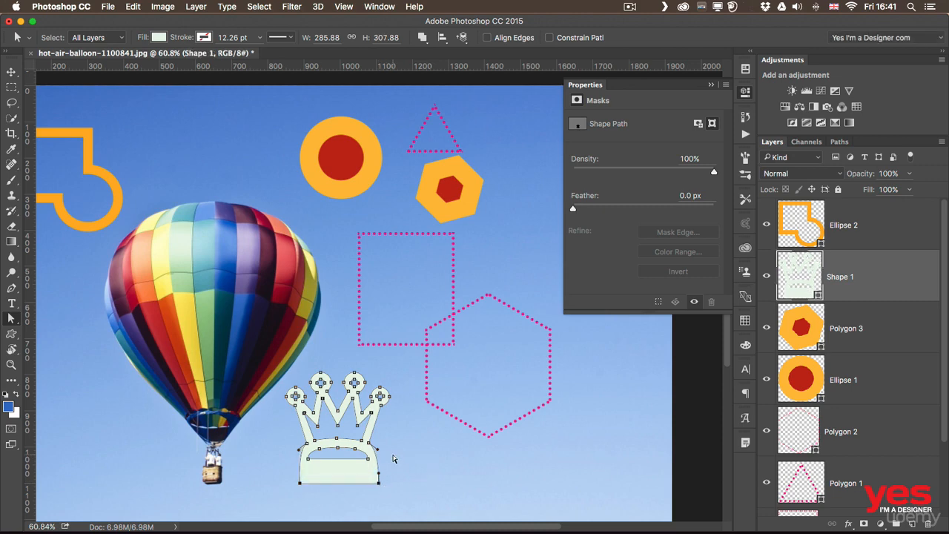
Step: Move the lower edge of the crown's inner base cutout down to leave a thin band, and deselect the path
left_click(308, 457)
left_click_drag(308, 461, 374, 480)
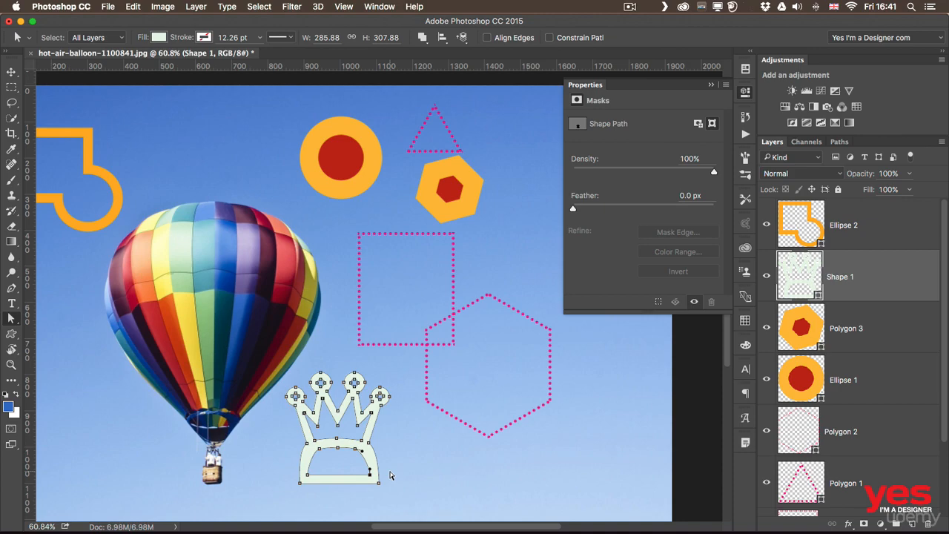
left_click(391, 472)
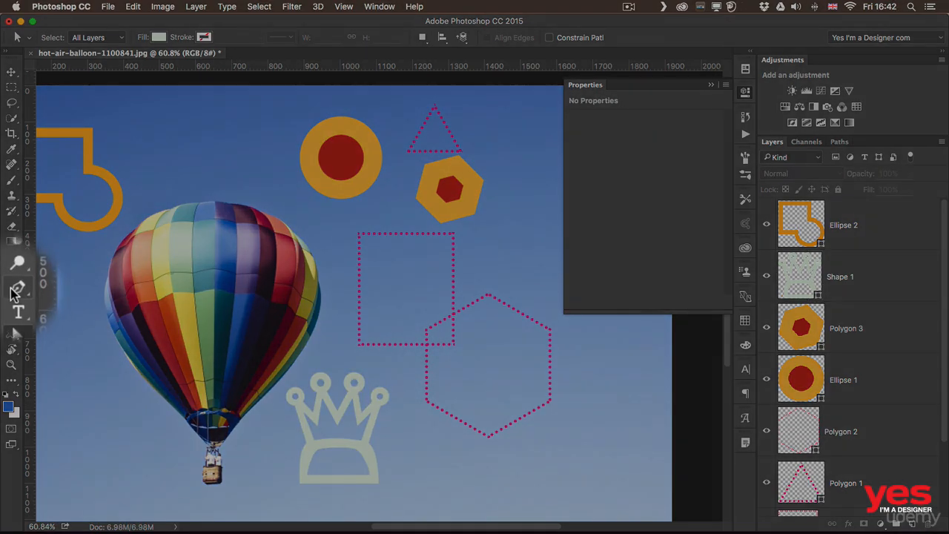
Step: Set the Pen tool to Shape mode and draw a closed outline with straight and curved sides, about 436 × 360 px, over the balloon's upper part
left_click(11, 287)
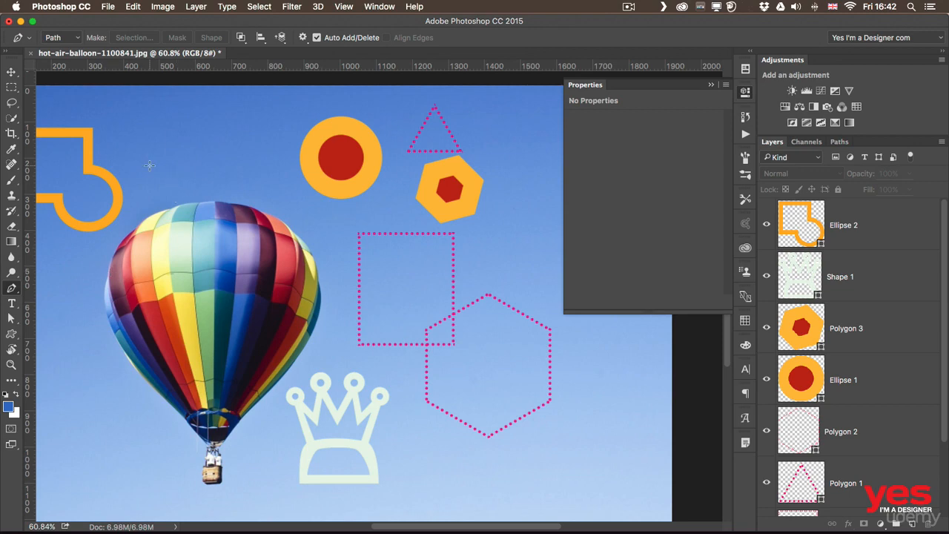
left_click(74, 39)
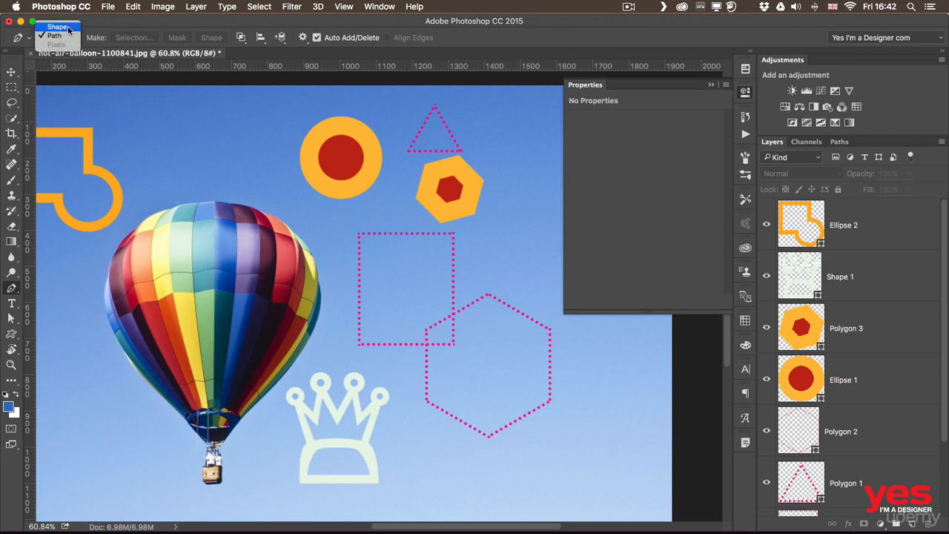
left_click(58, 28)
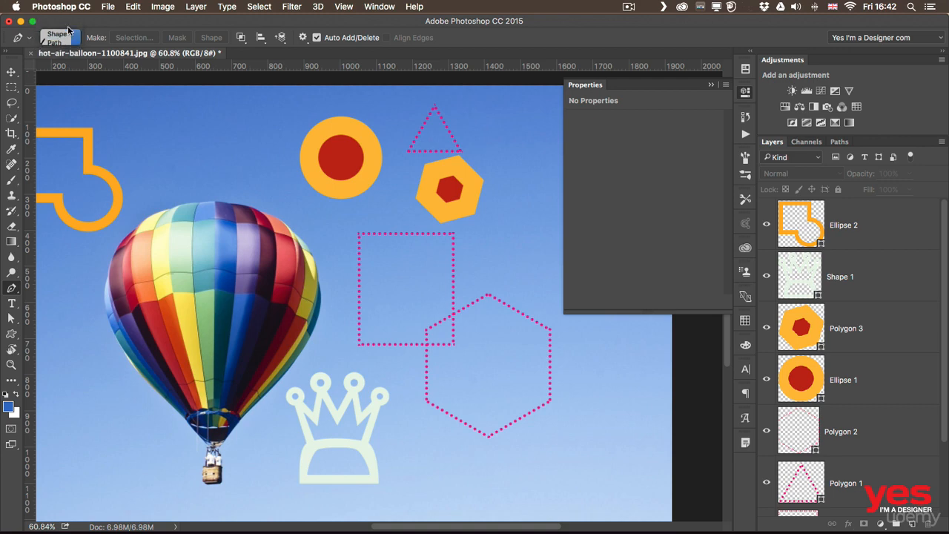
left_click(155, 175)
left_click(237, 189)
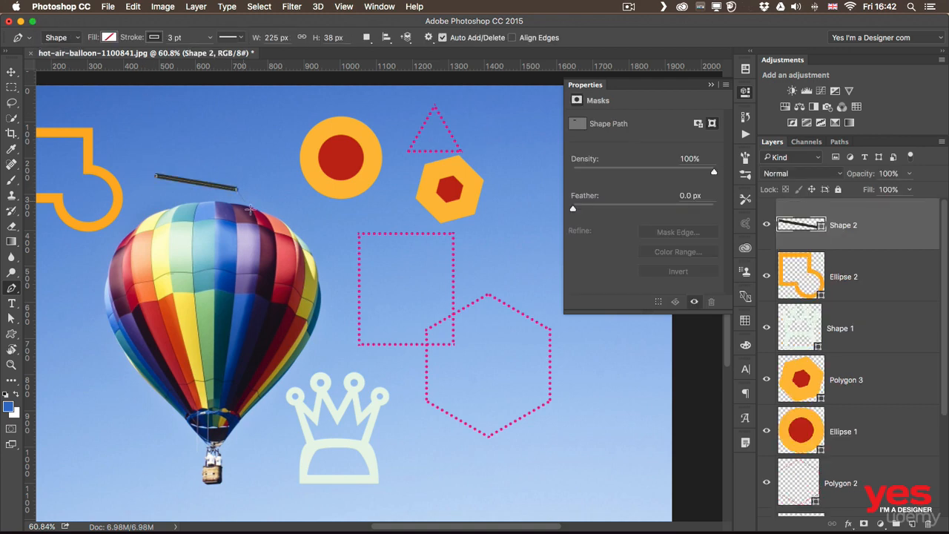
left_click(281, 260)
left_click(255, 305)
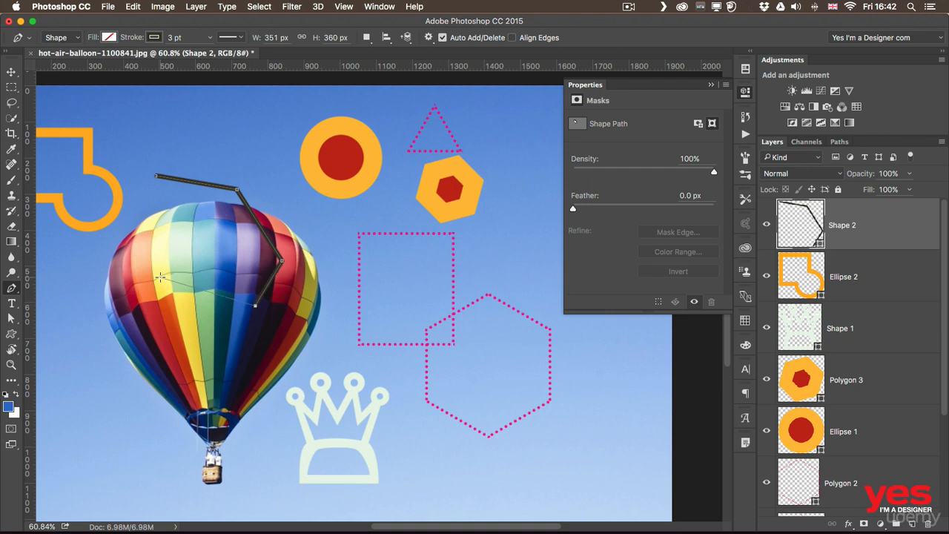
left_click(161, 277)
left_click_drag(125, 236, 184, 172)
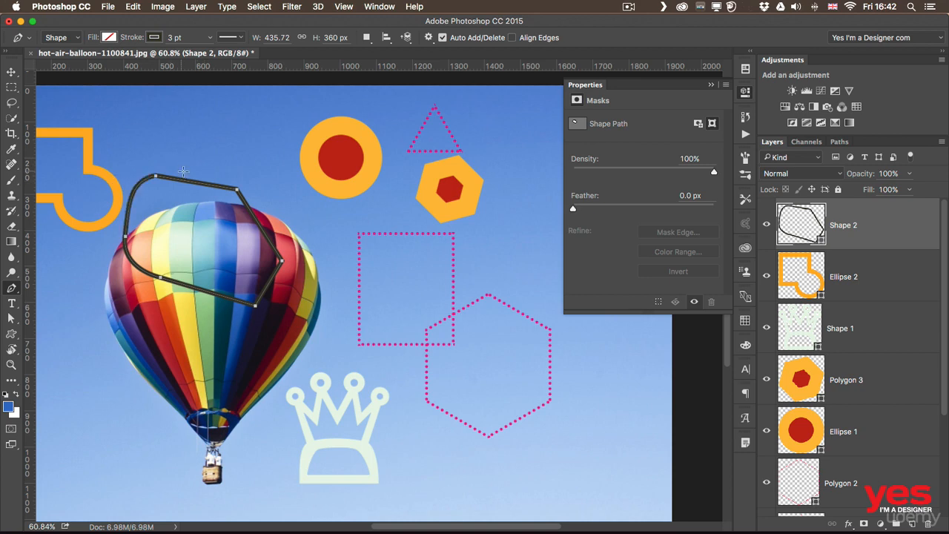
Step: Fill the pen-drawn shape with yellow-orange
left_click(104, 41)
left_click(75, 99)
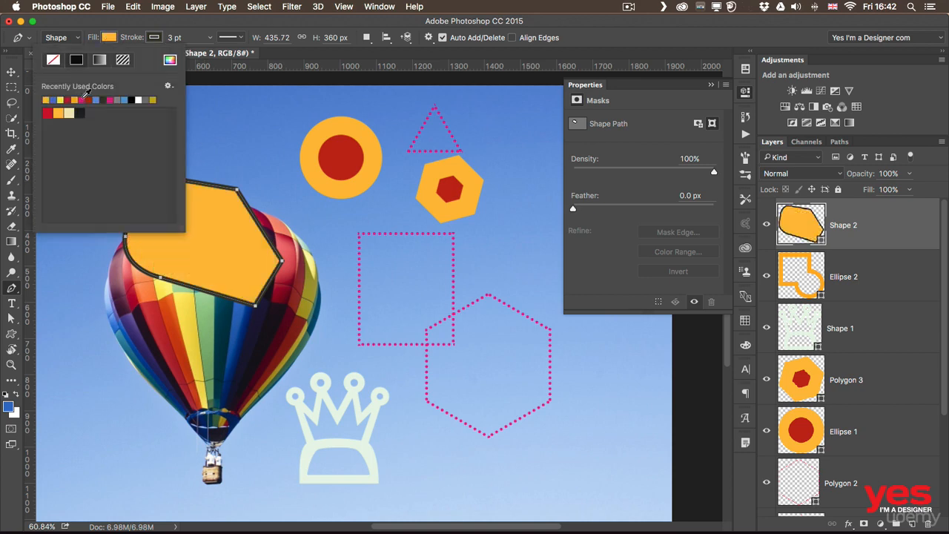
left_click(239, 19)
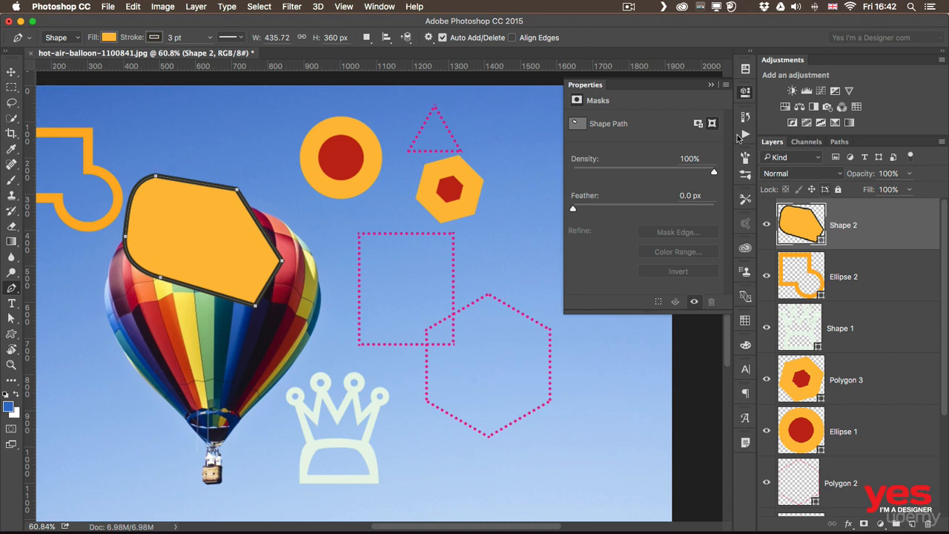
Step: Hide the shape properties and delete the pen-drawn shape over the balloon
left_click(746, 92)
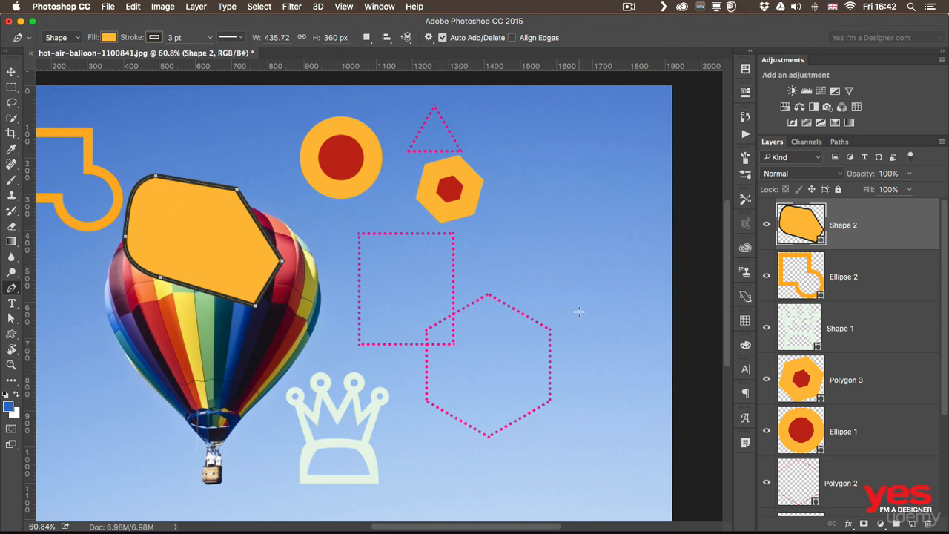
key("Delete")
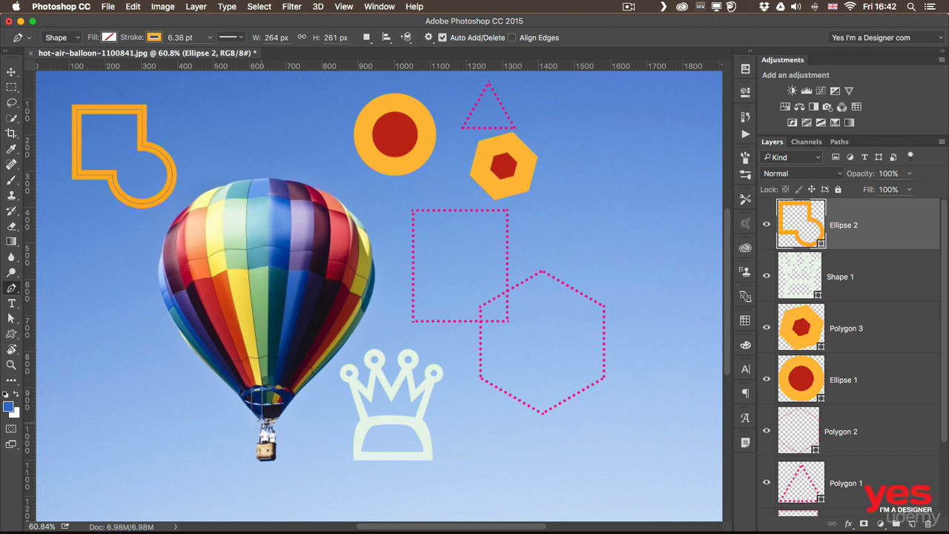
Step: Trace the hot-air balloon's envelope with the Pen tool, curving around its crown and sides, about 603 × 669 px
left_click(219, 365)
left_click(182, 337)
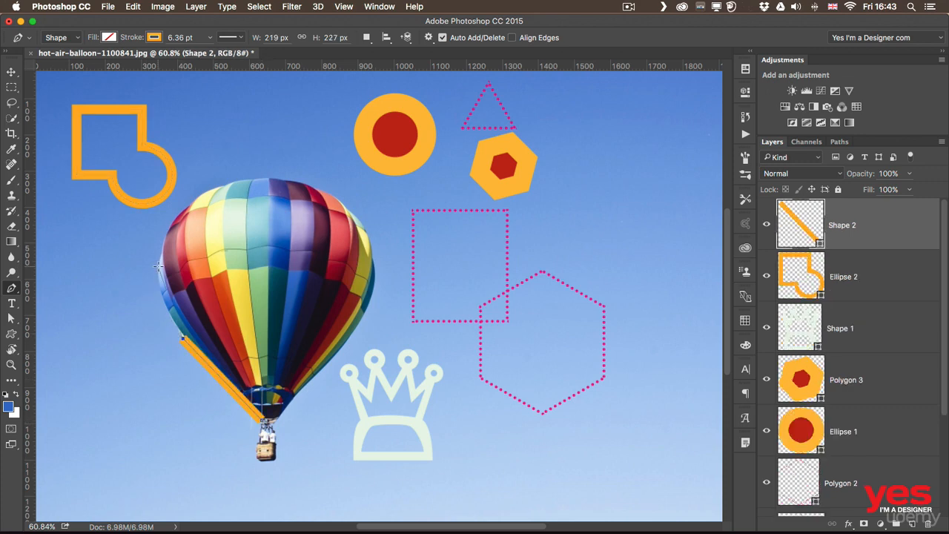
mouse_move(159, 269)
left_mouse_down()
mouse_move(161, 233)
mouse_move(205, 196)
mouse_move(282, 178)
left_mouse_up()
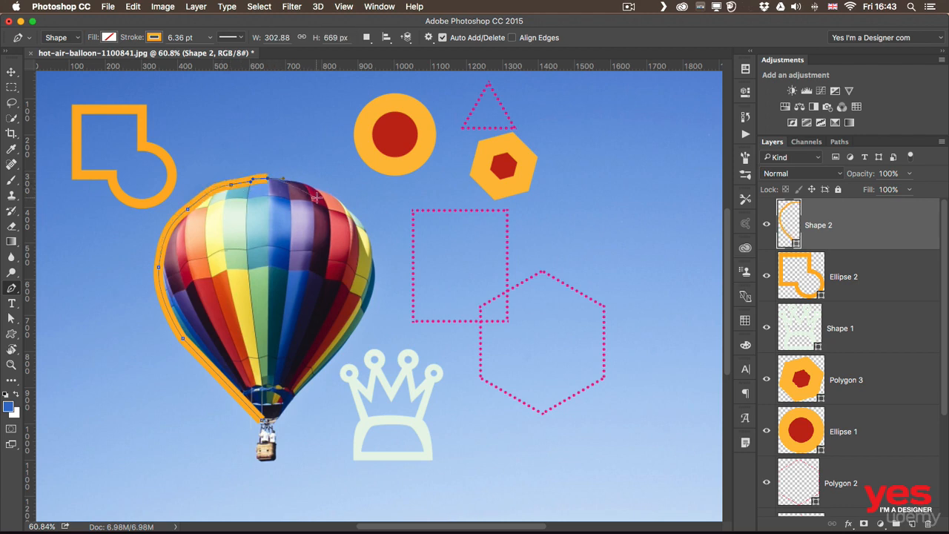
left_click_drag(342, 201, 361, 221)
left_click_drag(375, 284, 366, 319)
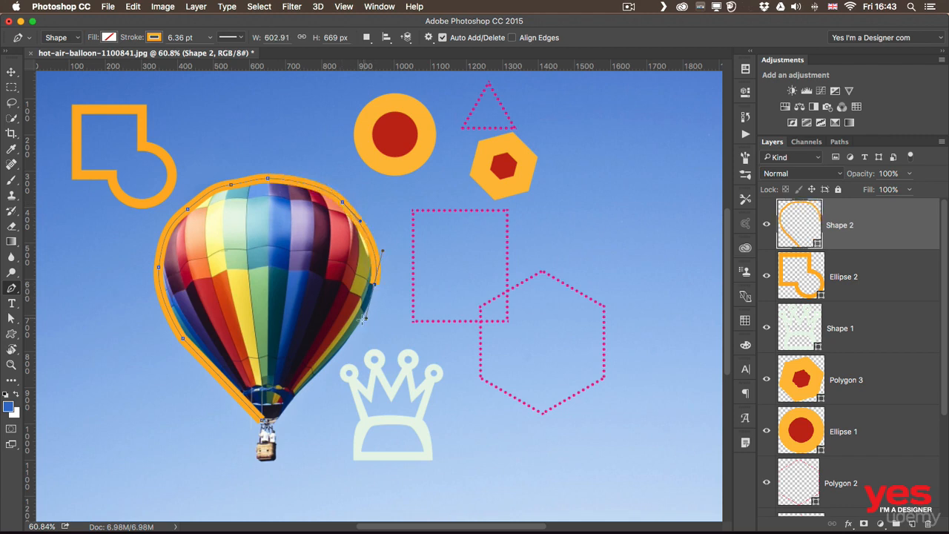
left_click(310, 382)
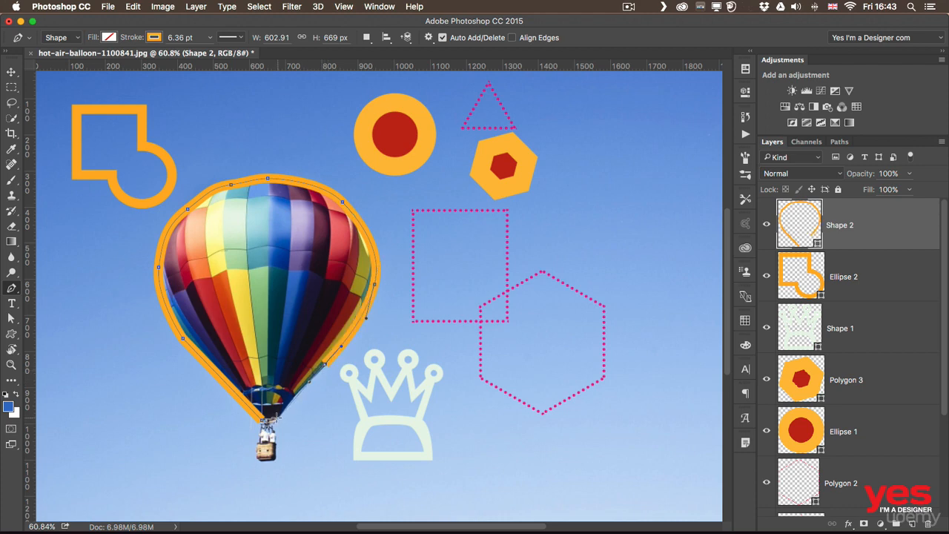
left_click(273, 420)
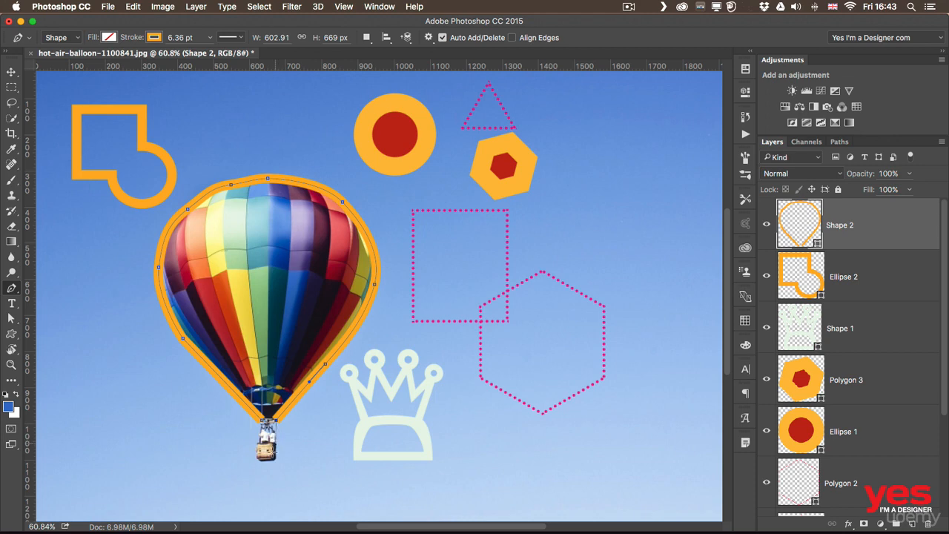
Step: Continue the outline around the ropes and basket and close the path, making it about 603 × 774 px overall
left_click(274, 434)
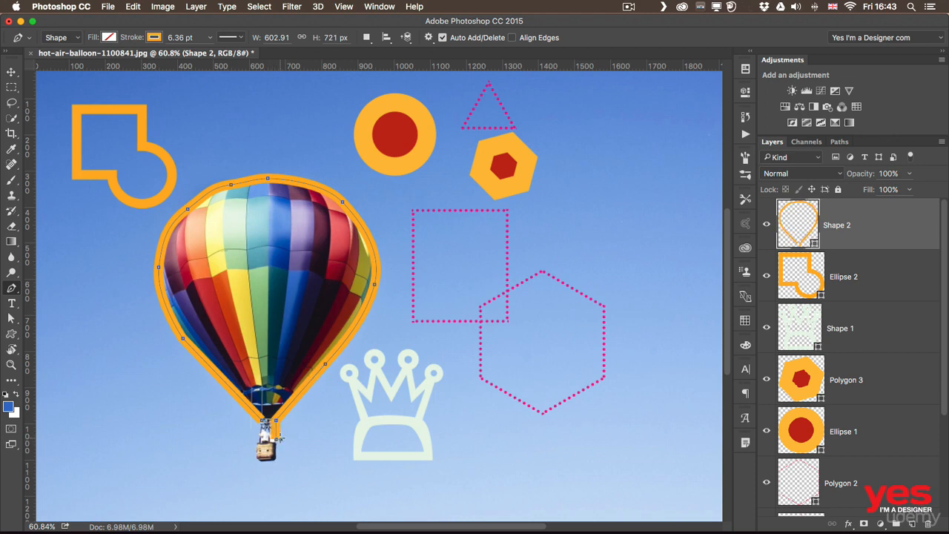
left_click(281, 457)
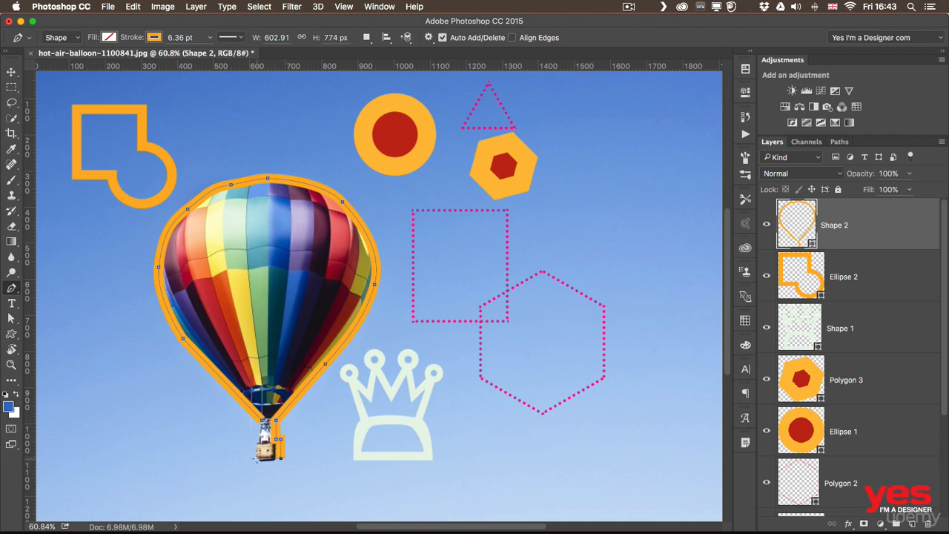
left_click(255, 458)
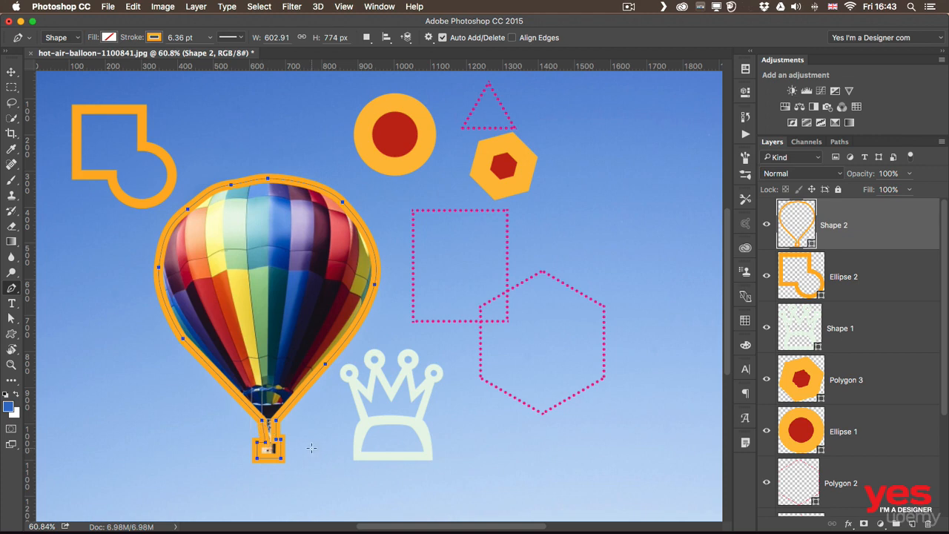
Step: Move the traced balloon outline into the sky beside the photographed balloon and define it as a custom shape named Balloon
key("v")
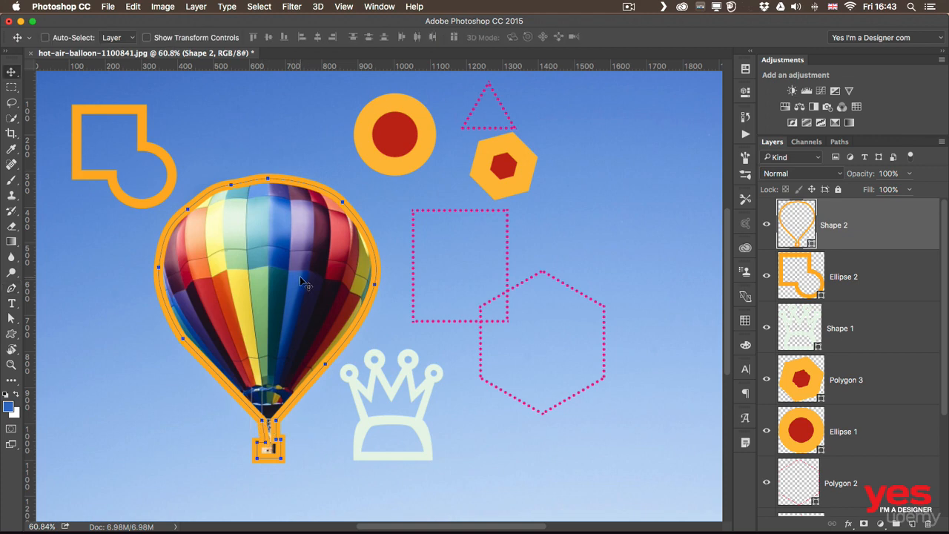
left_click_drag(356, 320, 631, 329)
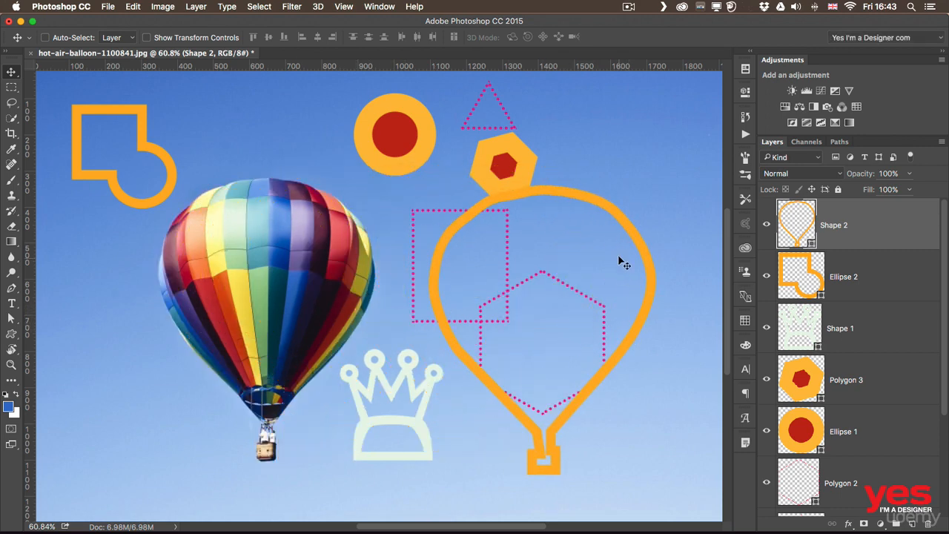
key("a")
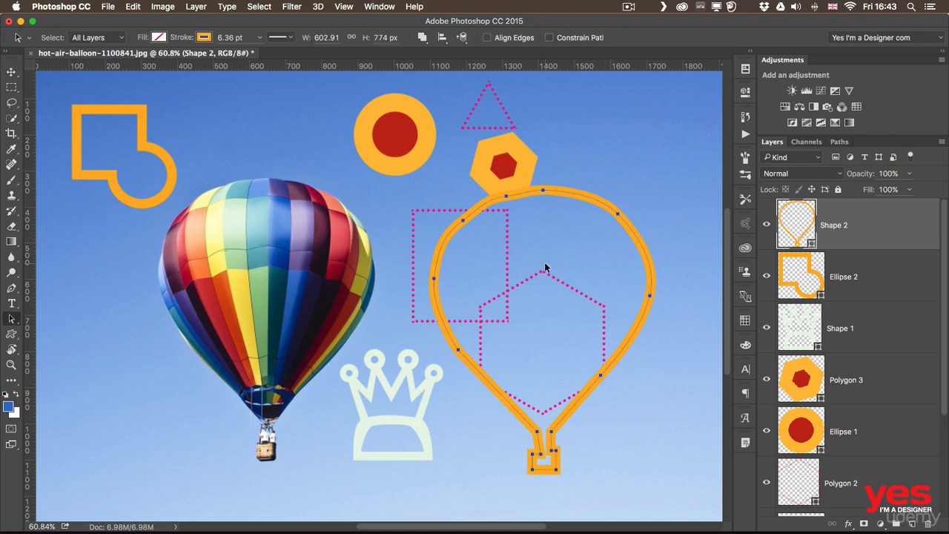
left_click(135, 8)
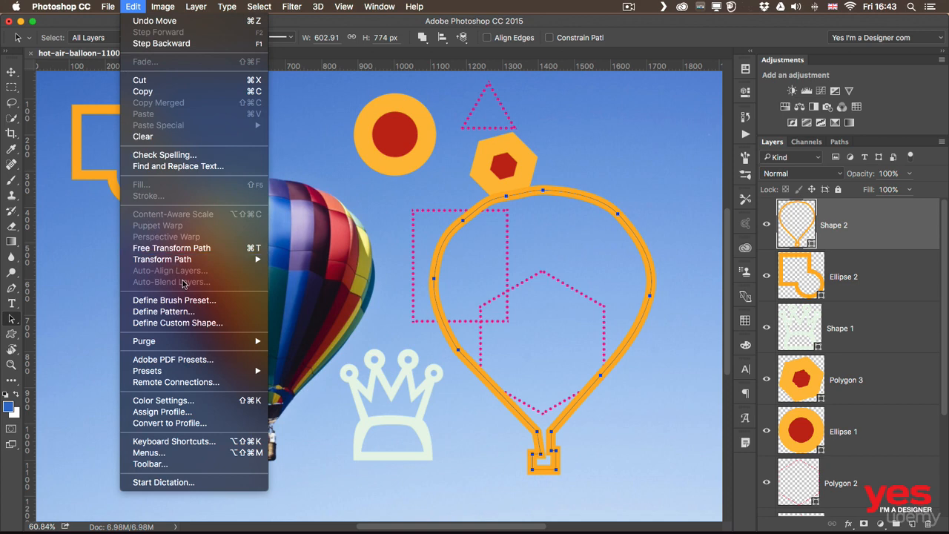
left_click(218, 323)
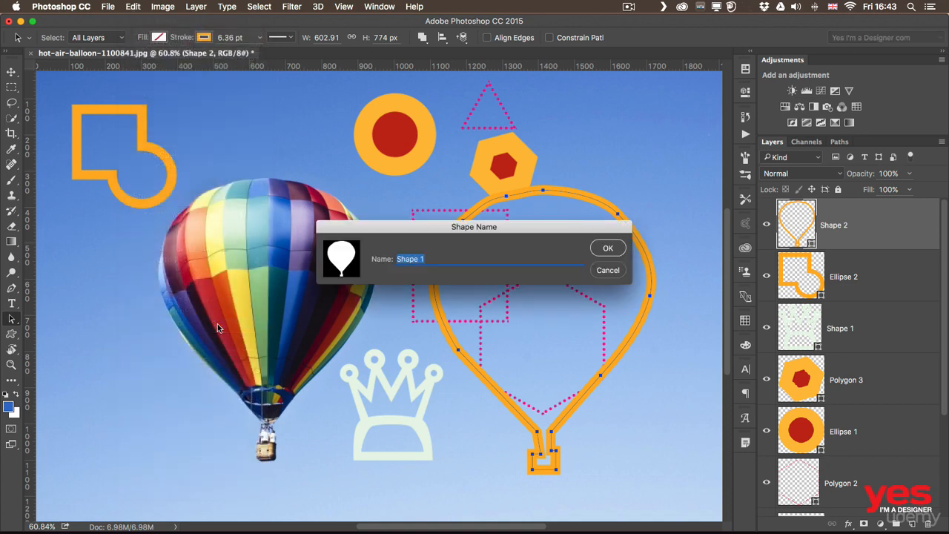
type("Ba")
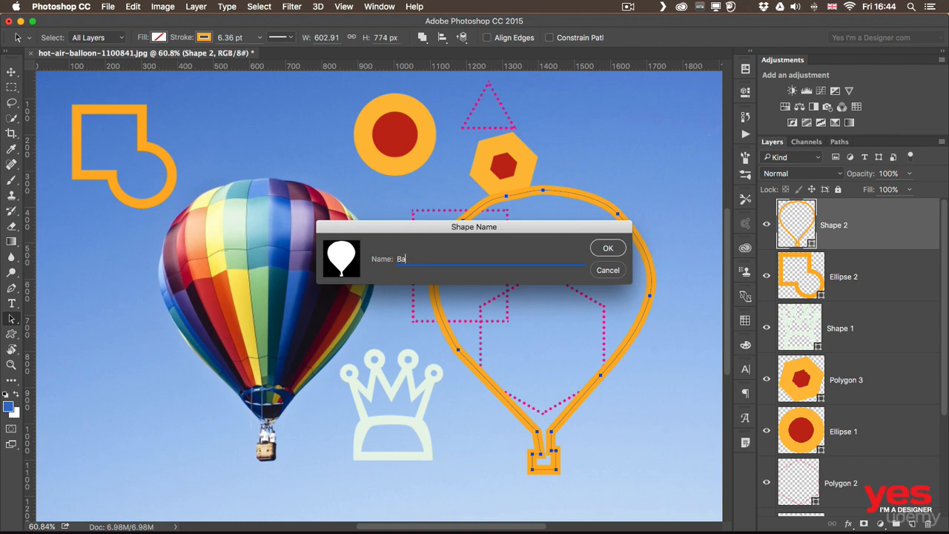
type("loon")
key("Return")
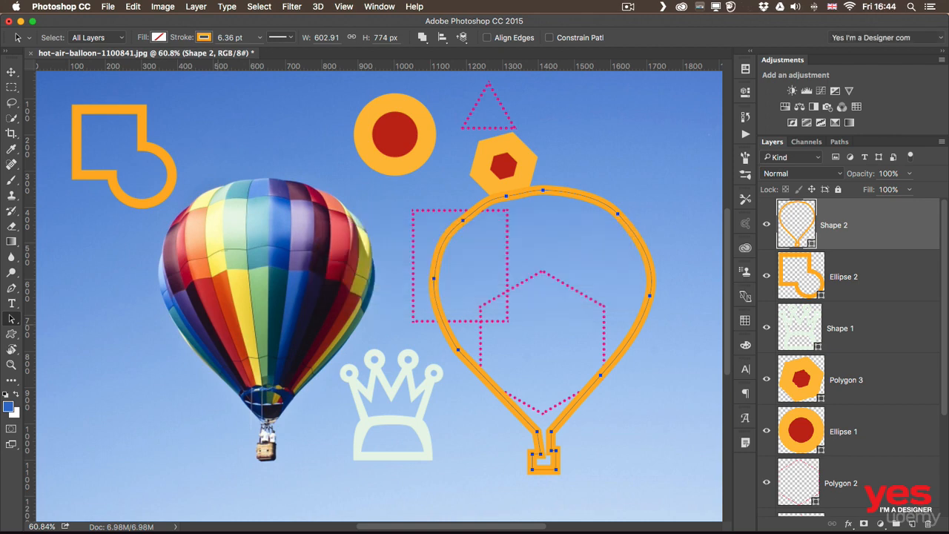
Step: Check the custom shape library for the saved Balloon shape, keeping the crown as the chosen shape
left_click(11, 333)
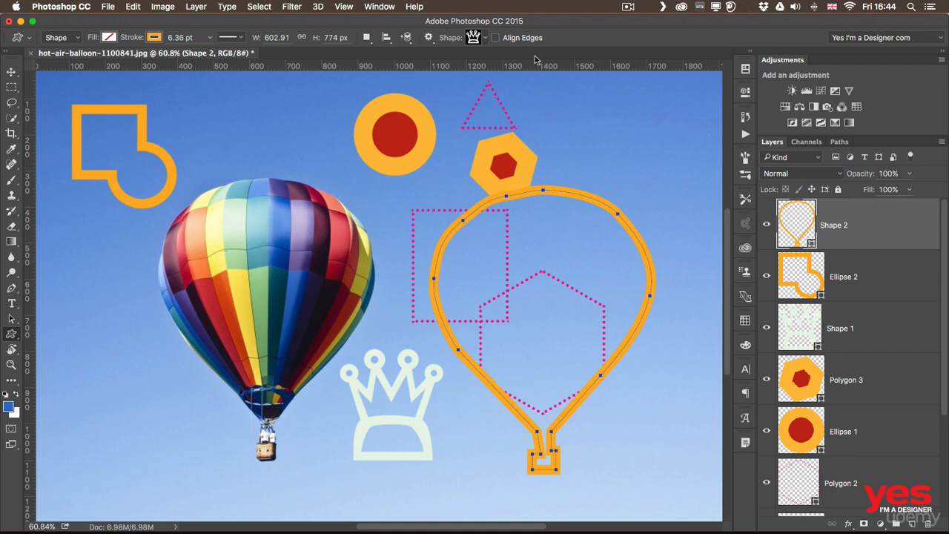
left_click(487, 37)
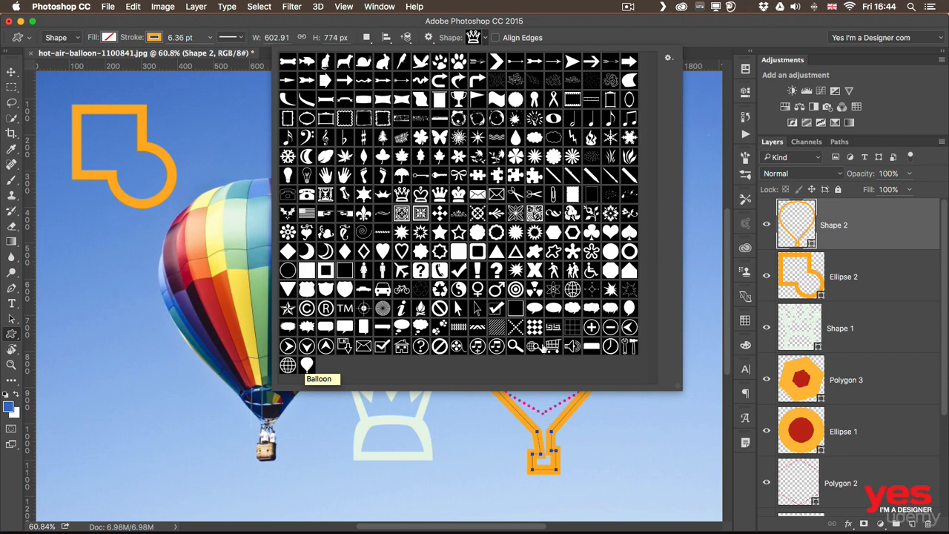
left_click(606, 29)
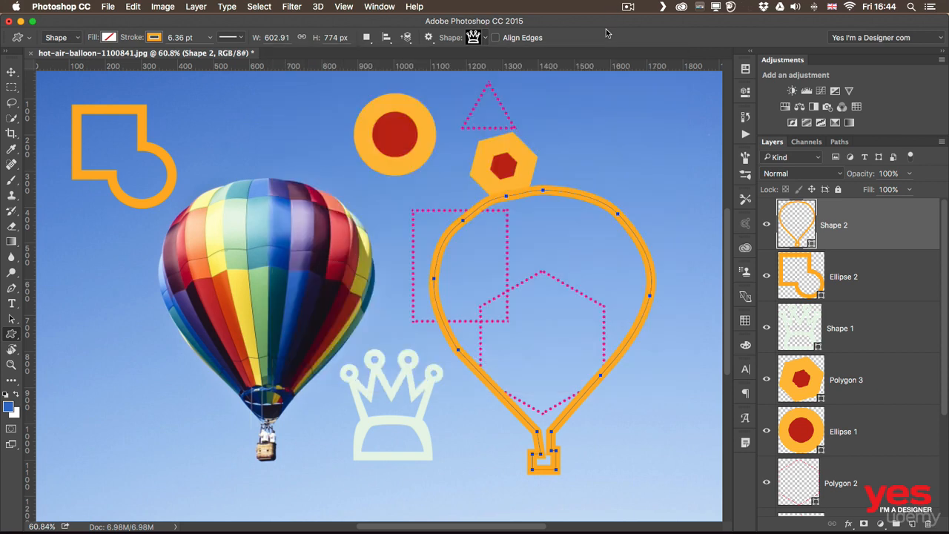
Step: Switch to Creative Cloud, browse the featured vectors in the Market assets, and return to the Photoshop document
left_click(682, 8)
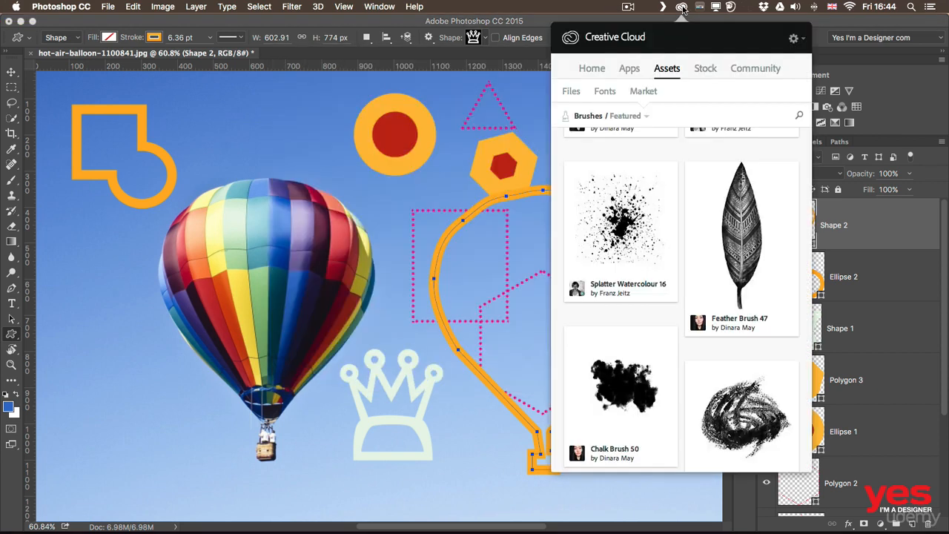
left_click(646, 118)
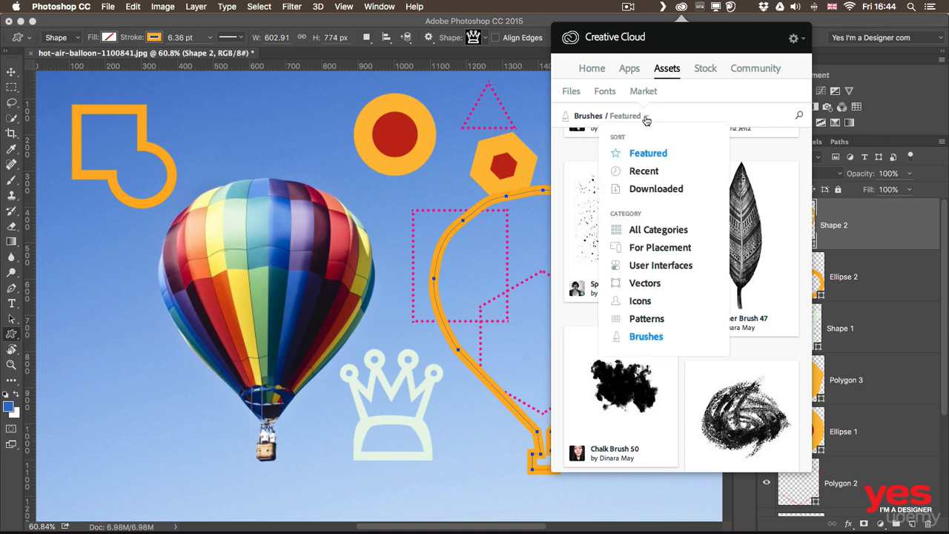
left_click(639, 283)
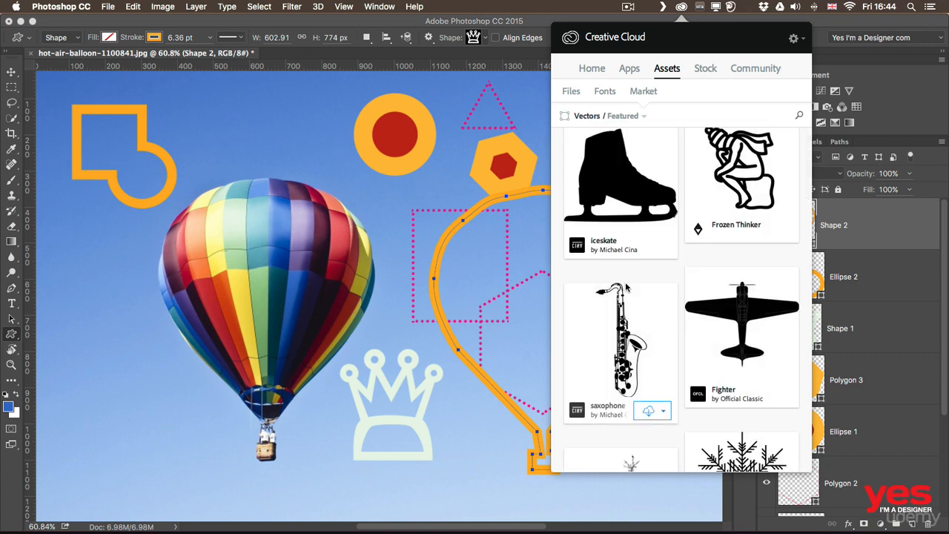
scroll(626, 288, "down", 4)
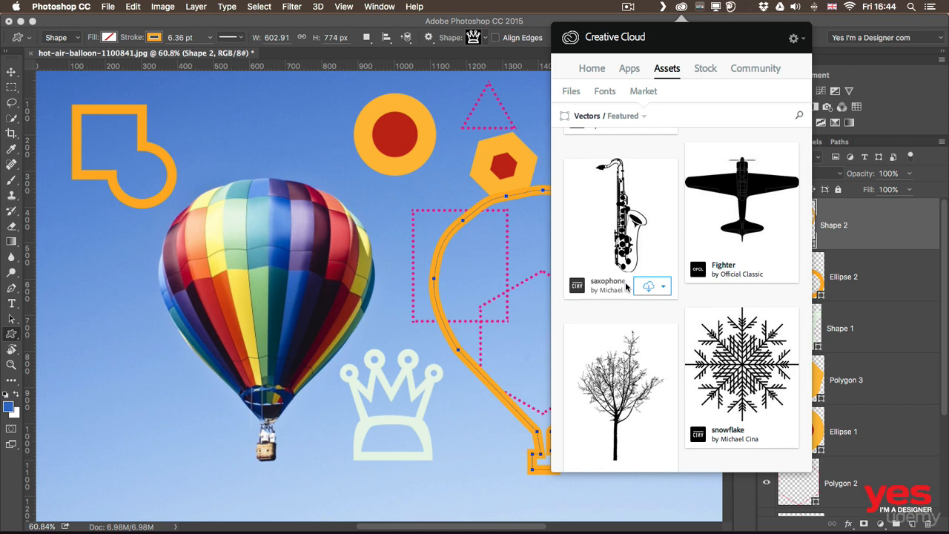
scroll(627, 287, "down", 3)
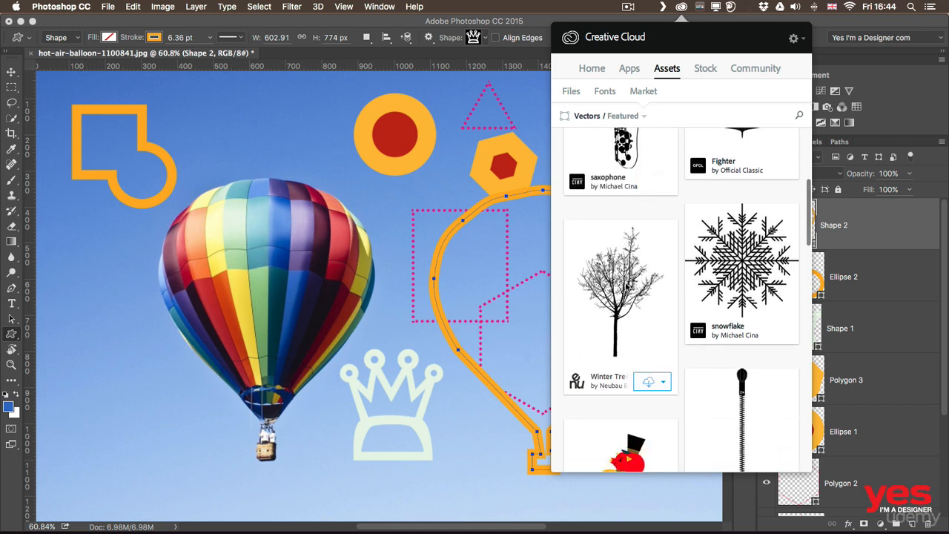
left_click(451, 216)
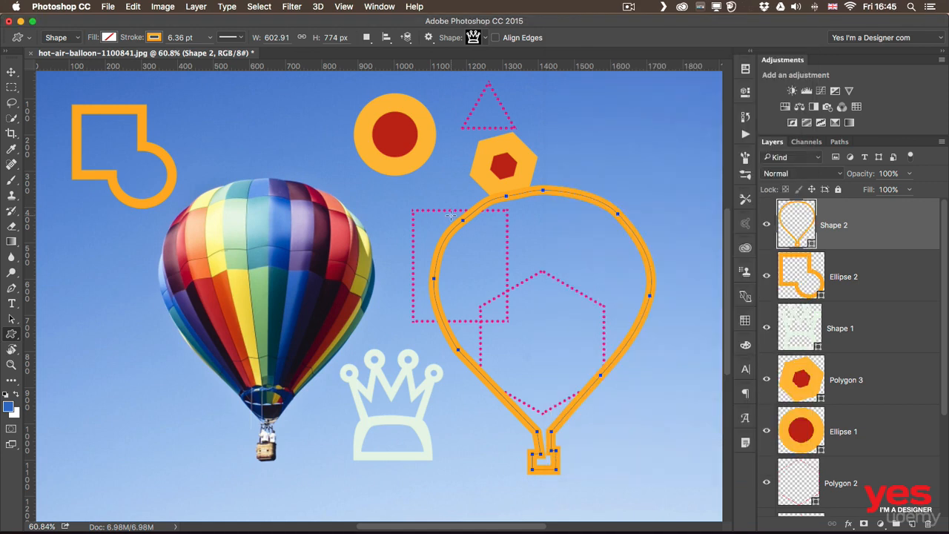